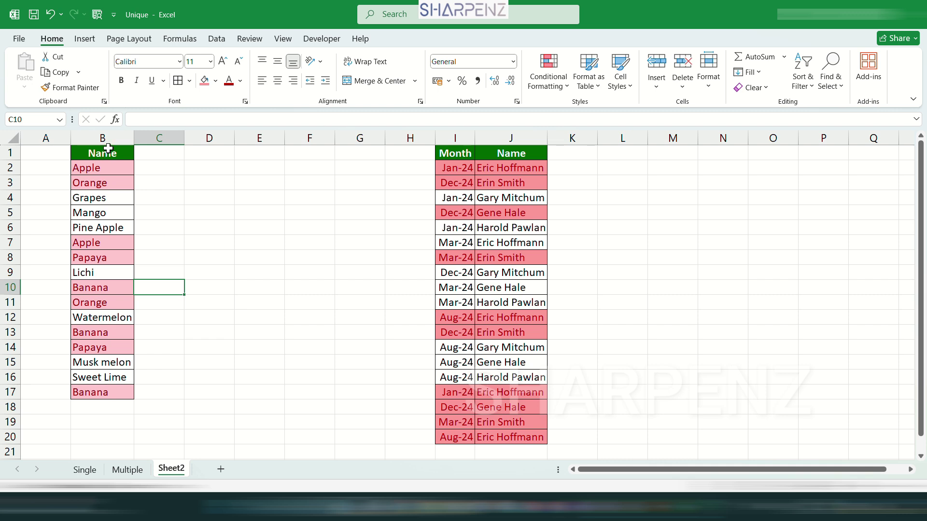
# Examine the highlighted repeated fruit names in column B of Sheet2, alongside the Month and Name table in columns I and J.
pyautogui.moveTo(107, 150)
pyautogui.mouseDown()
pyautogui.moveTo(68, 414)
pyautogui.moveTo(94, 397)
pyautogui.mouseUp()
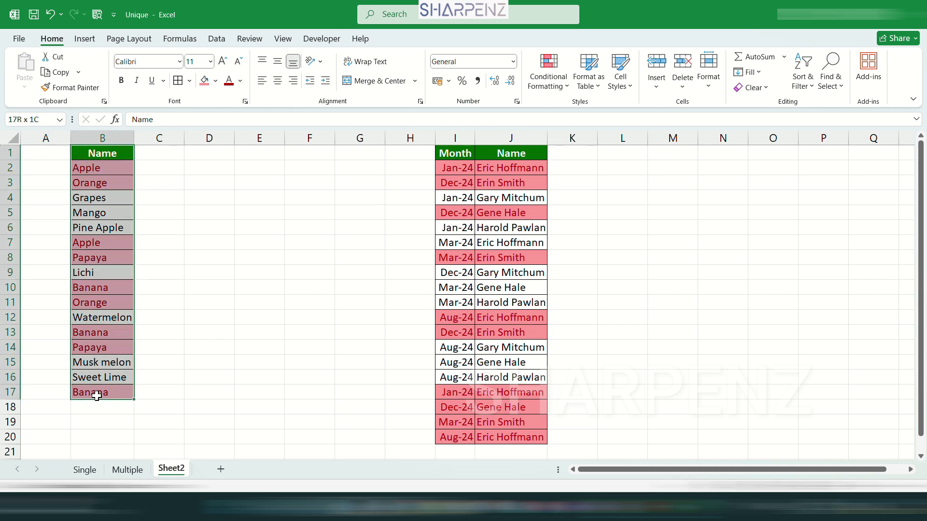
pyautogui.click(455, 178)
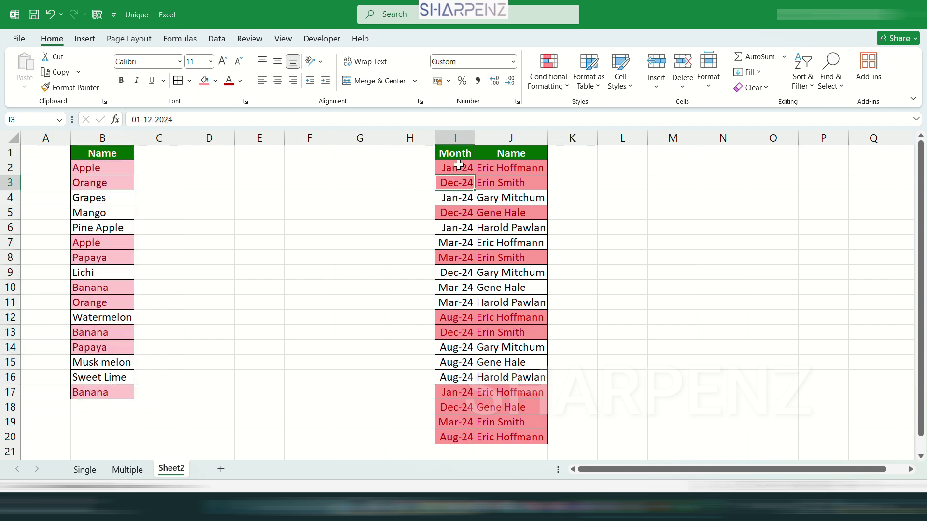
pyautogui.moveTo(464, 152); pyautogui.dragTo(503, 409)
pyautogui.scroll(1, 503, 409)
pyautogui.click(110, 172)
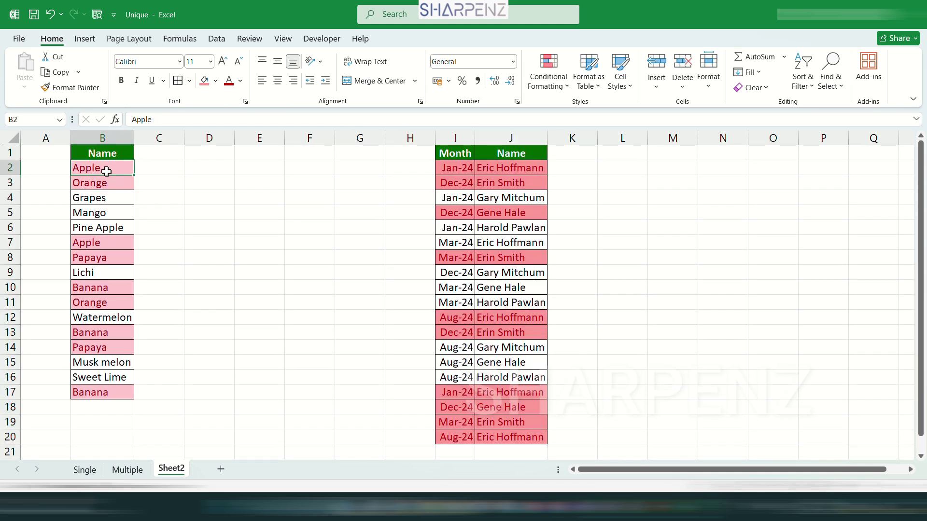
pyautogui.click(108, 183)
pyautogui.click(115, 242)
pyautogui.click(113, 258)
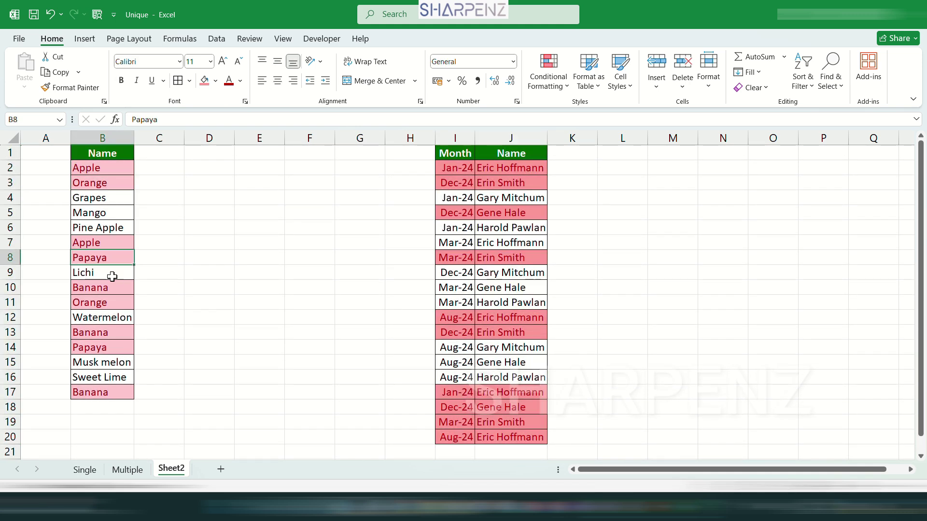
pyautogui.click(111, 292)
pyautogui.click(110, 302)
pyautogui.click(108, 333)
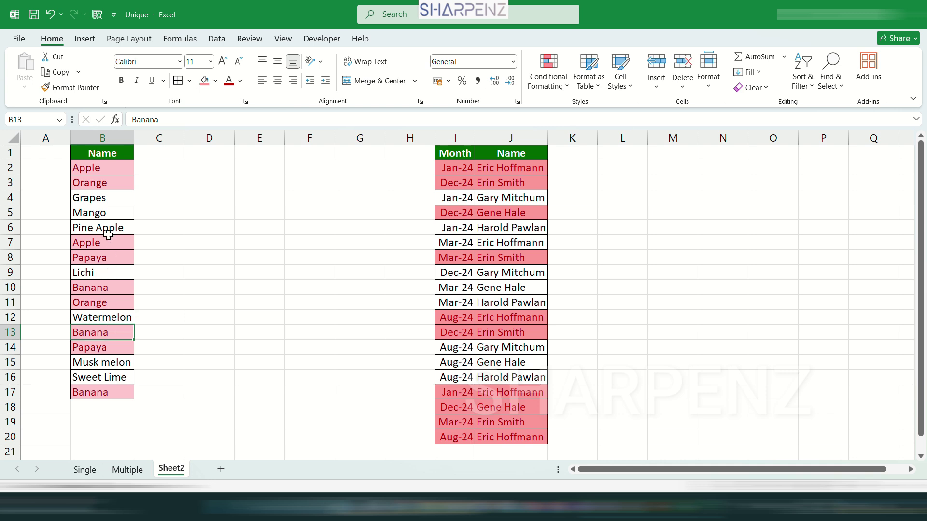
pyautogui.click(100, 173)
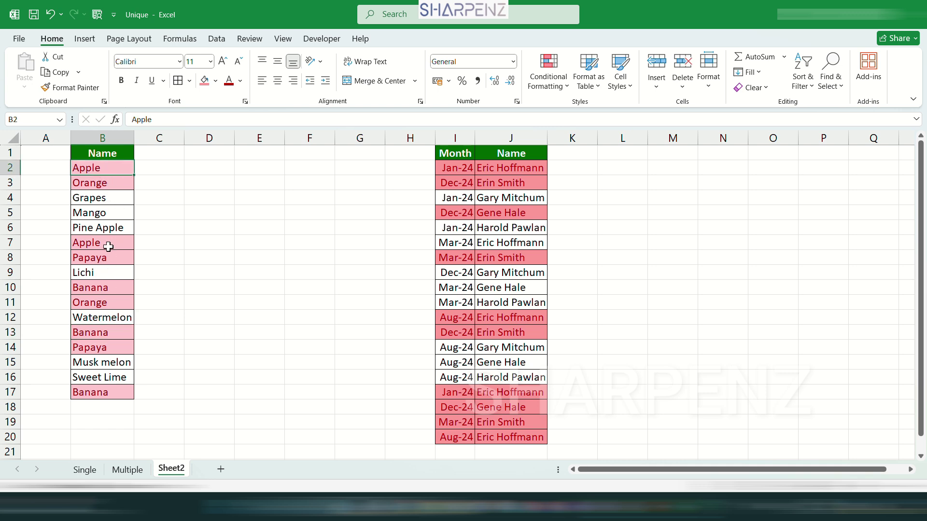
pyautogui.click(98, 244)
pyautogui.click(111, 185)
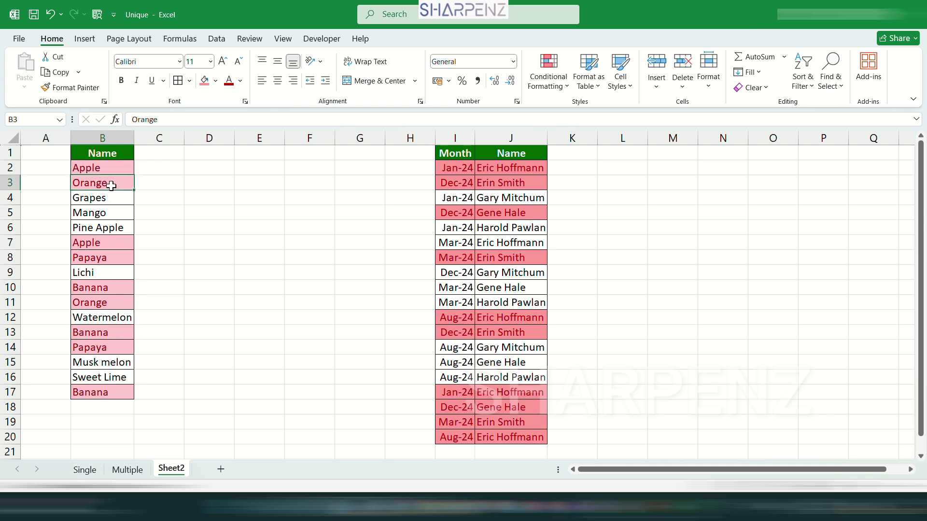
pyautogui.click(109, 304)
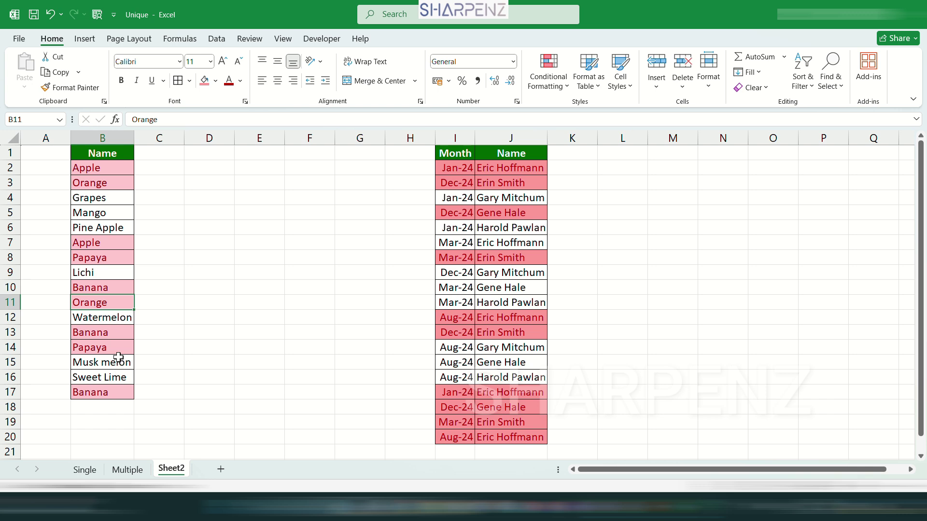
pyautogui.click(108, 332)
pyautogui.click(133, 397)
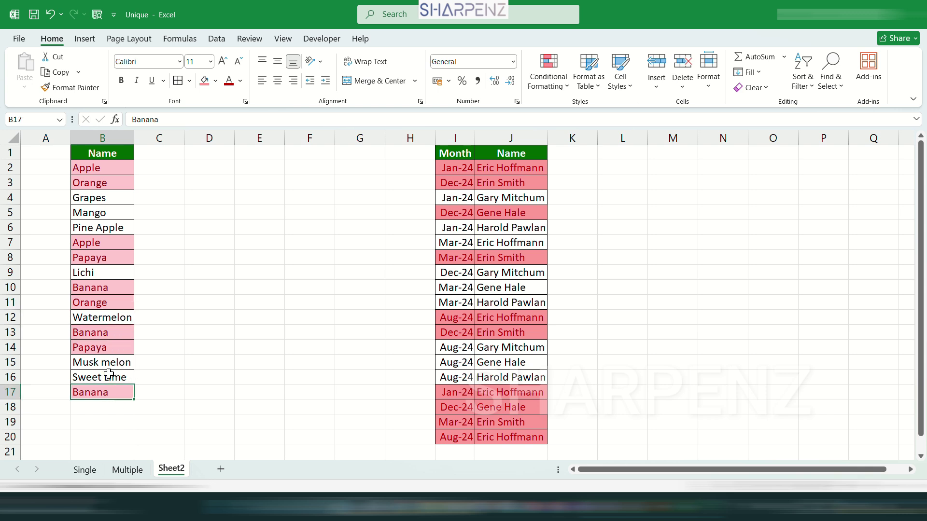
pyautogui.click(107, 153)
pyautogui.moveTo(107, 153); pyautogui.dragTo(83, 401)
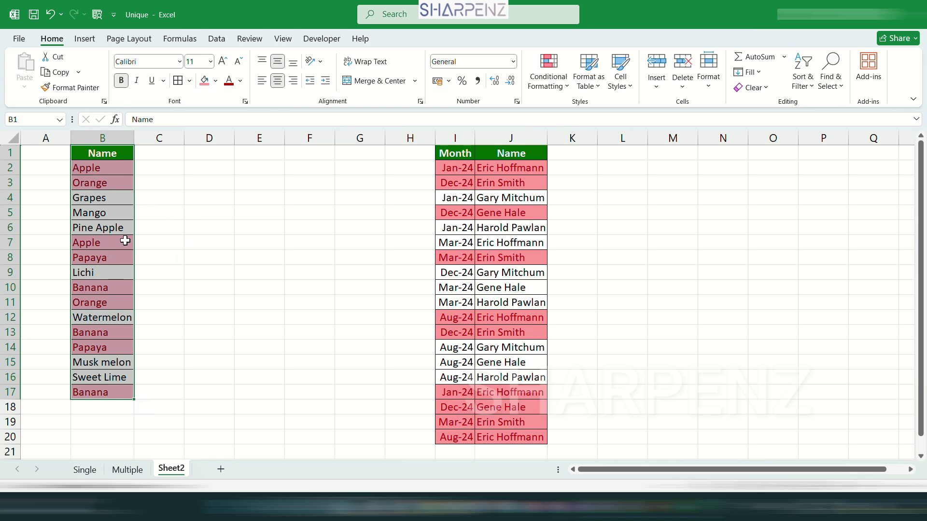
pyautogui.click(102, 229)
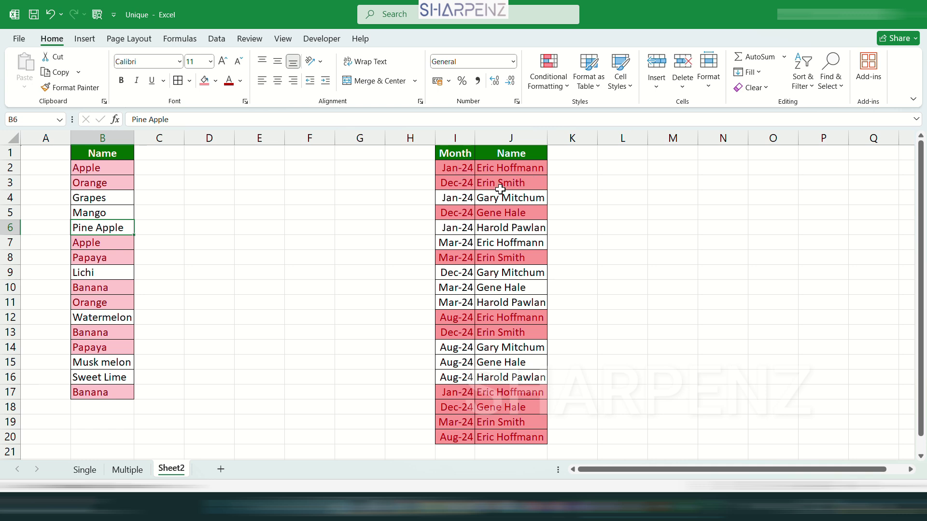
# Examine the highlighted repeated Month and Name combinations in columns I and J, comparing them with the single-column fruit list.
pyautogui.click(536, 170)
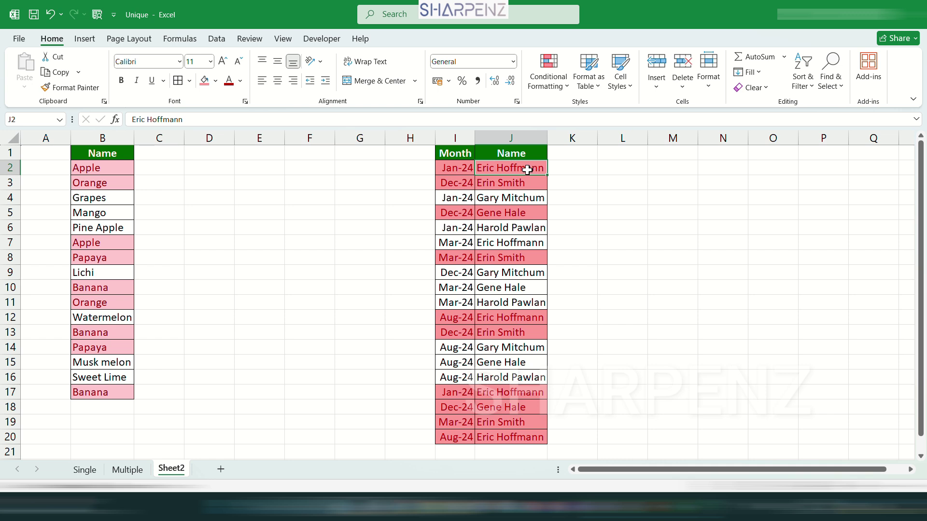
pyautogui.click(504, 319)
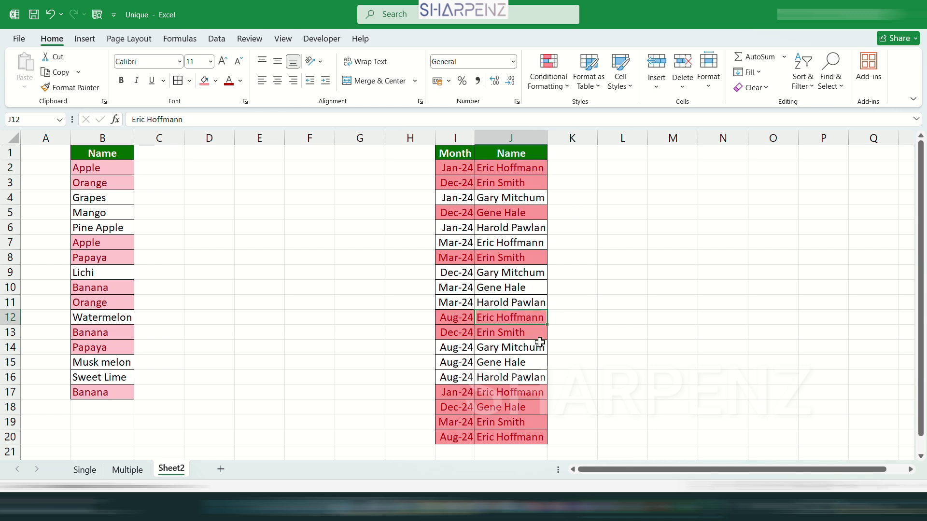
pyautogui.click(506, 391)
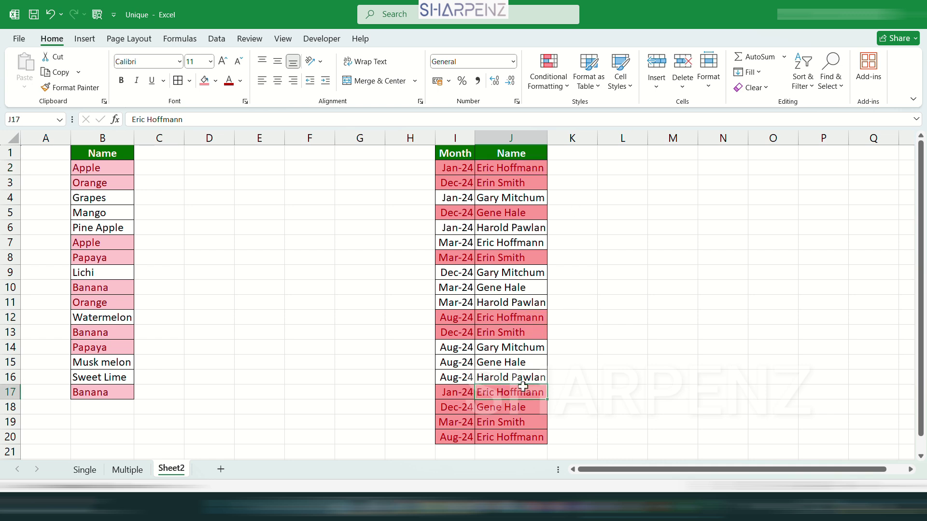
pyautogui.click(451, 169)
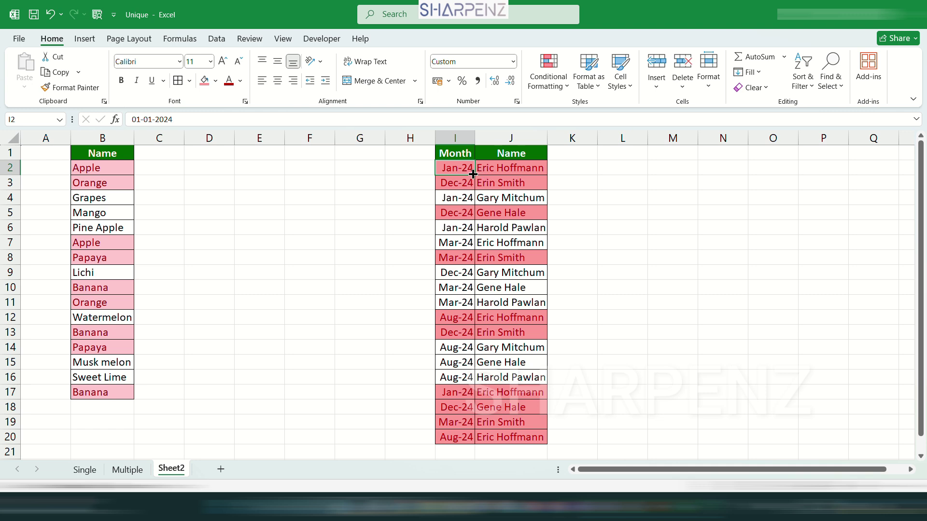
pyautogui.moveTo(453, 169); pyautogui.dragTo(512, 169)
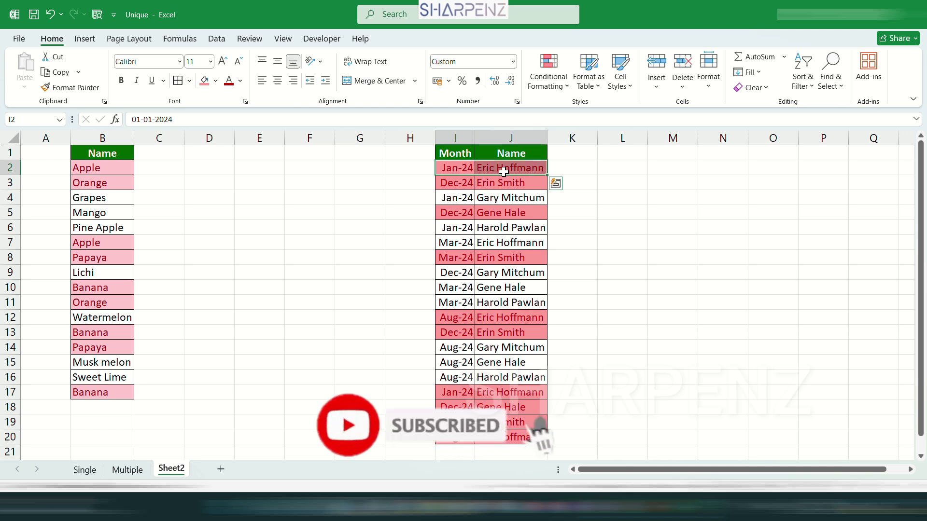
pyautogui.moveTo(454, 392); pyautogui.dragTo(505, 390)
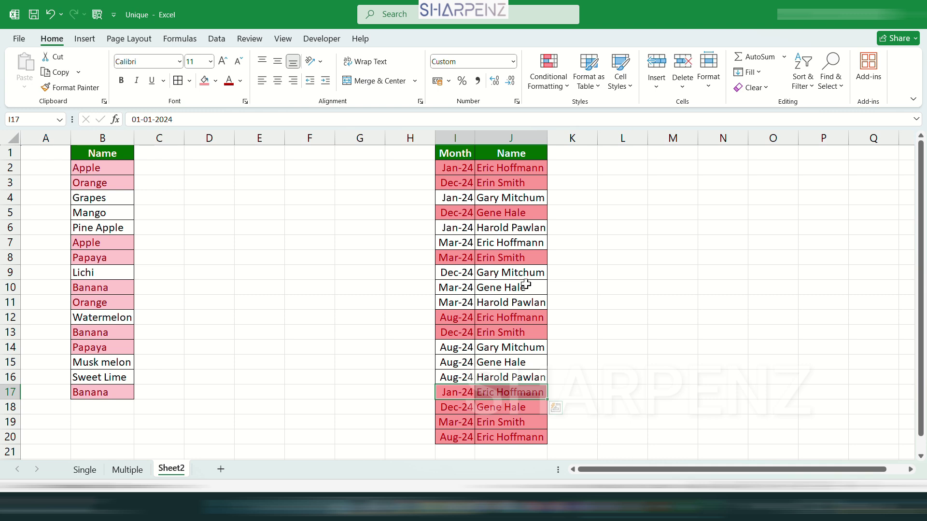
pyautogui.moveTo(97, 168); pyautogui.dragTo(78, 400)
pyautogui.click(462, 174)
pyautogui.moveTo(461, 174); pyautogui.dragTo(531, 407)
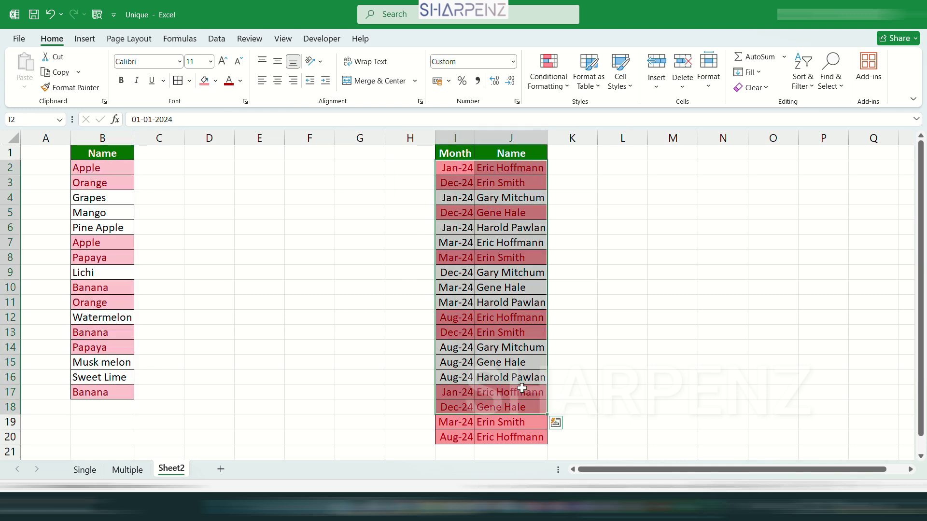
pyautogui.click(500, 264)
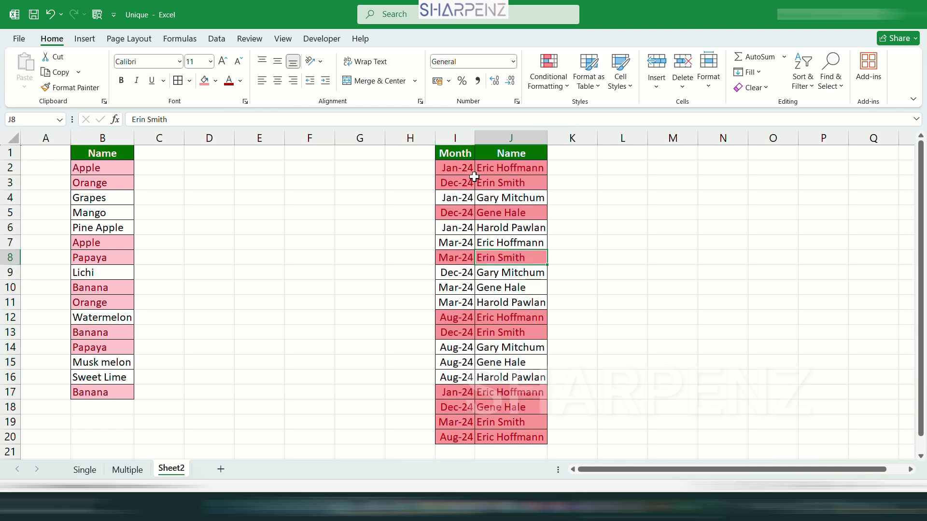
pyautogui.moveTo(455, 165); pyautogui.dragTo(512, 437)
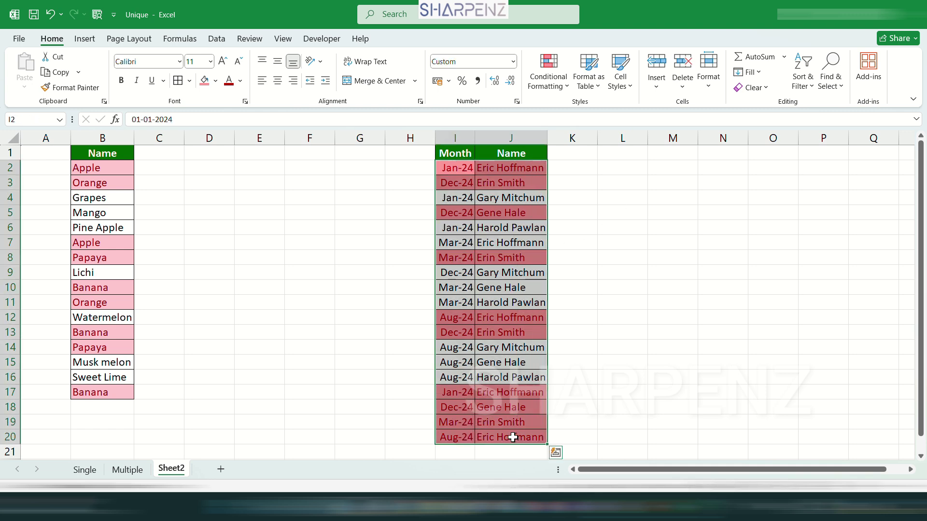
pyautogui.click(464, 224)
pyautogui.click(288, 271)
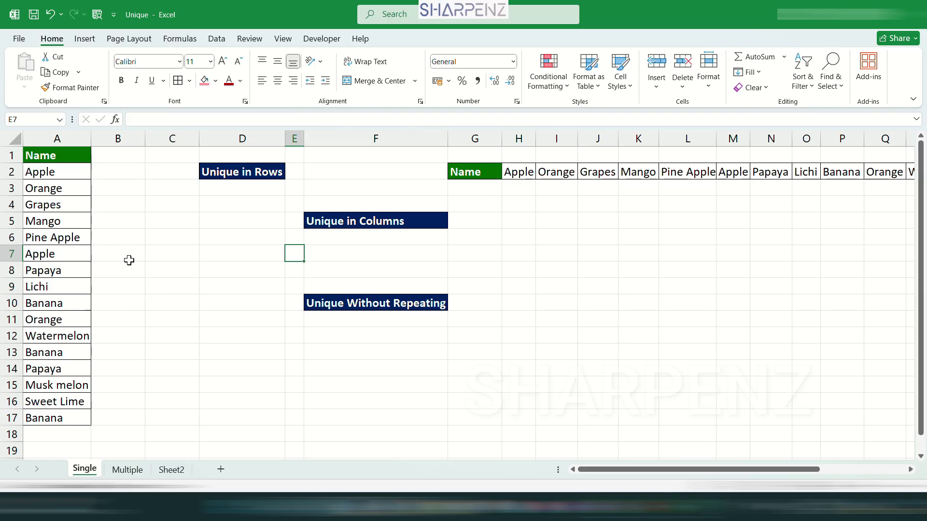
# On the Single sheet, extract the unique fruit names by row with =UNIQUE($A$2:$A$17,FALSE) in cell D3 under Unique in Rows.
pyautogui.moveTo(47, 157); pyautogui.dragTo(42, 425)
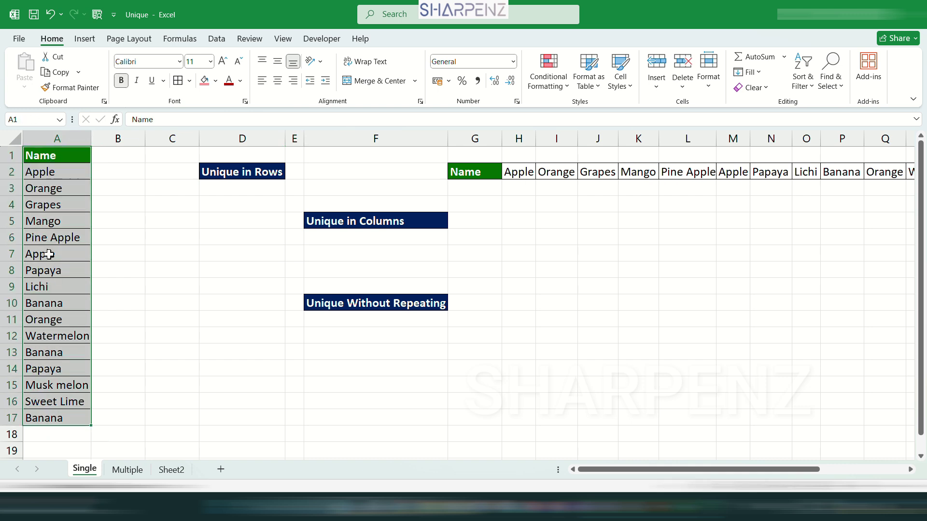
pyautogui.click(53, 303)
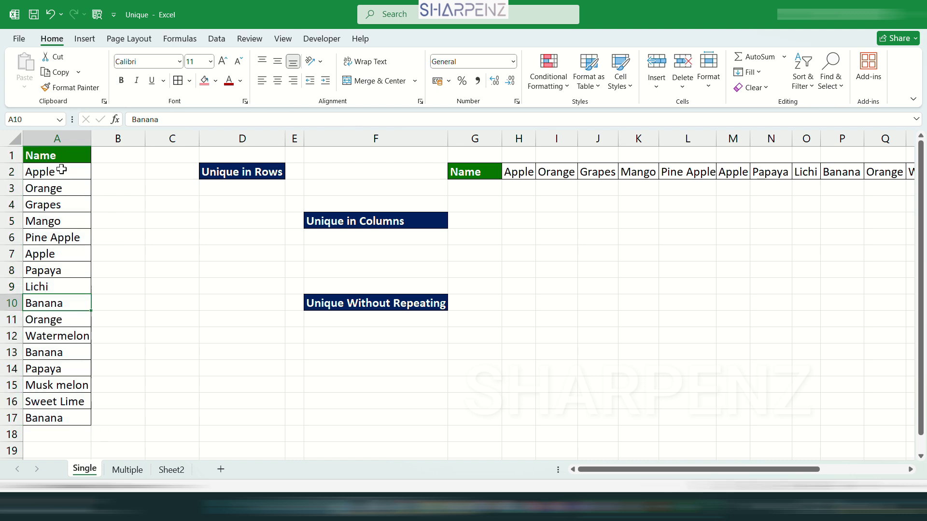
pyautogui.moveTo(61, 169); pyautogui.dragTo(53, 420)
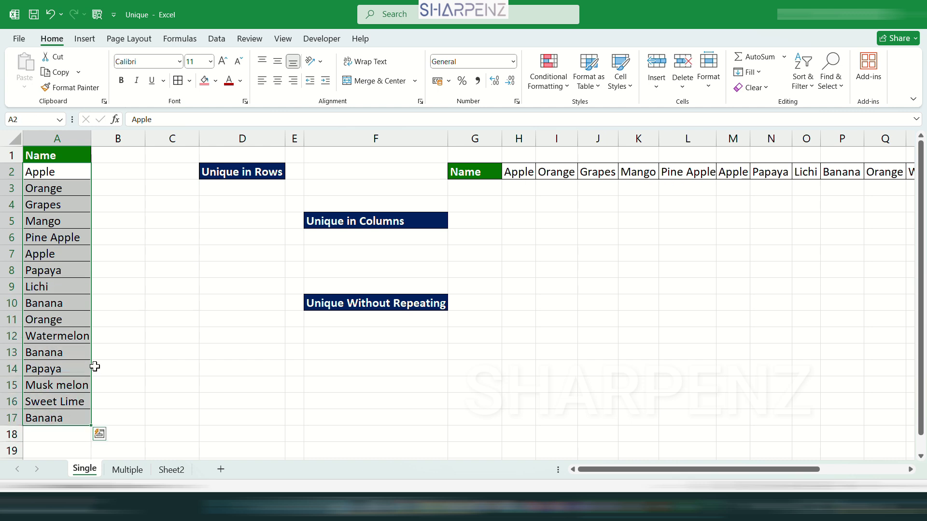
pyautogui.click(220, 185)
pyautogui.write('=')
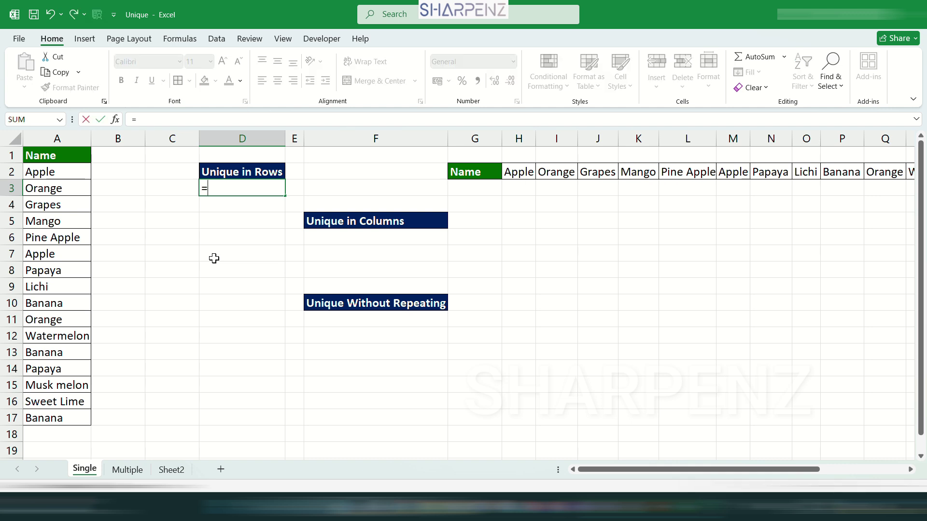
pyautogui.write('uni')
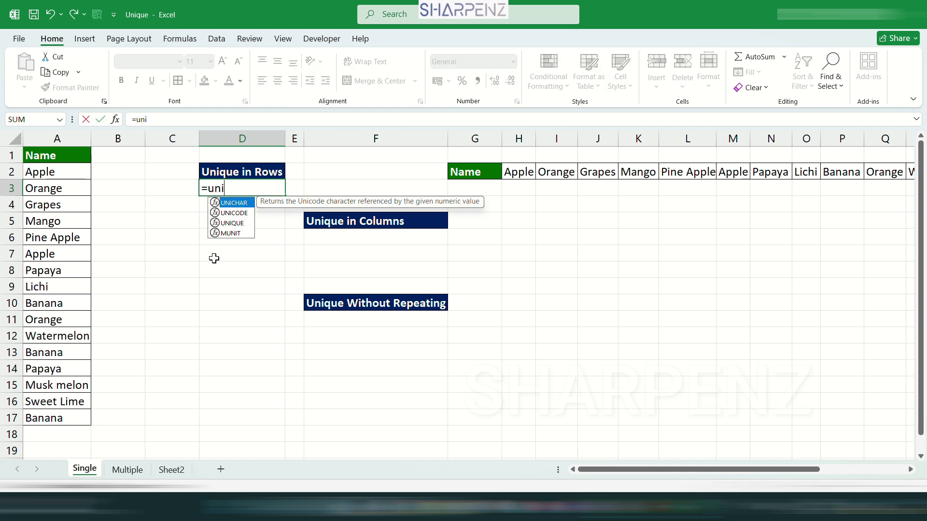
pyautogui.press('Down')
pyautogui.press('Down')
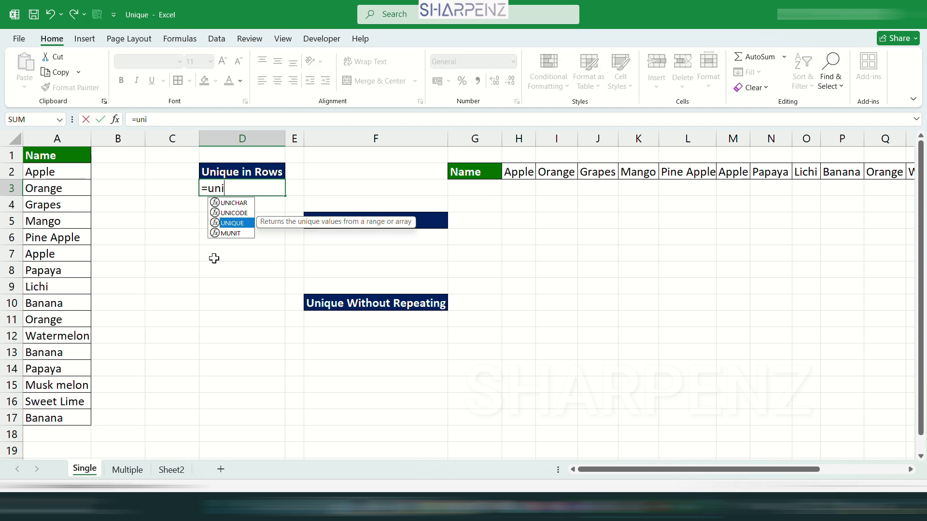
pyautogui.press('Tab')
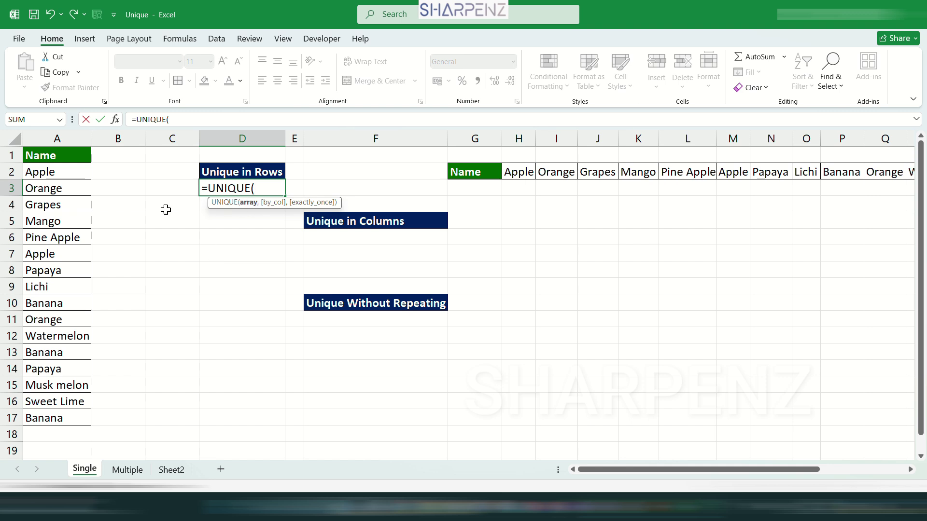
pyautogui.moveTo(49, 169); pyautogui.dragTo(49, 422)
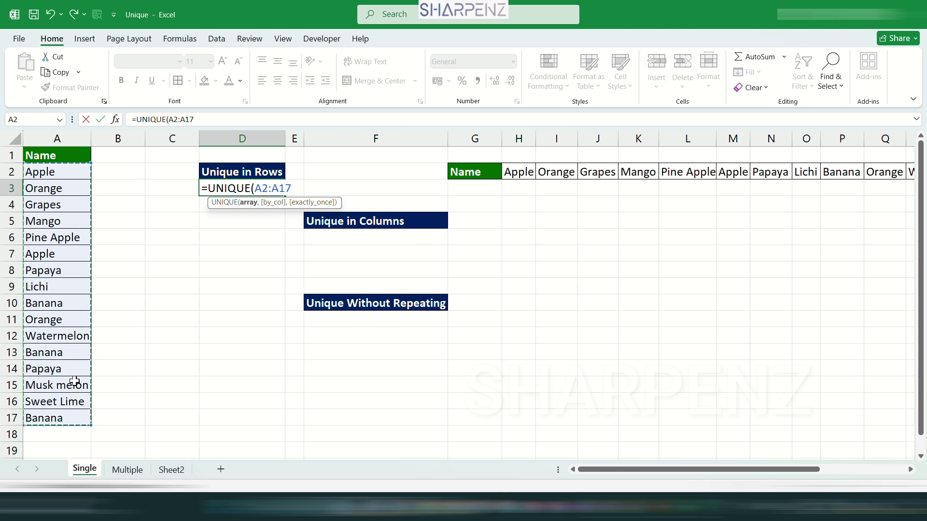
pyautogui.press('F4')
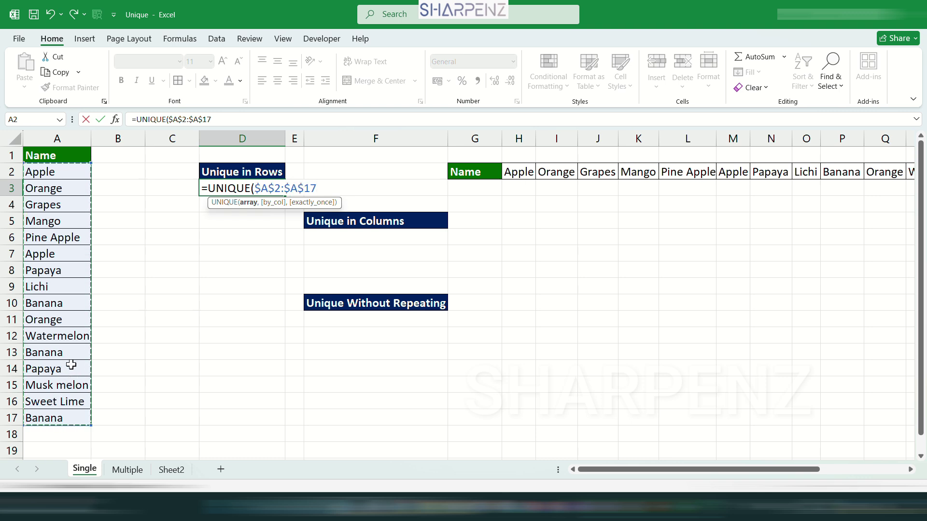
pyautogui.write(',')
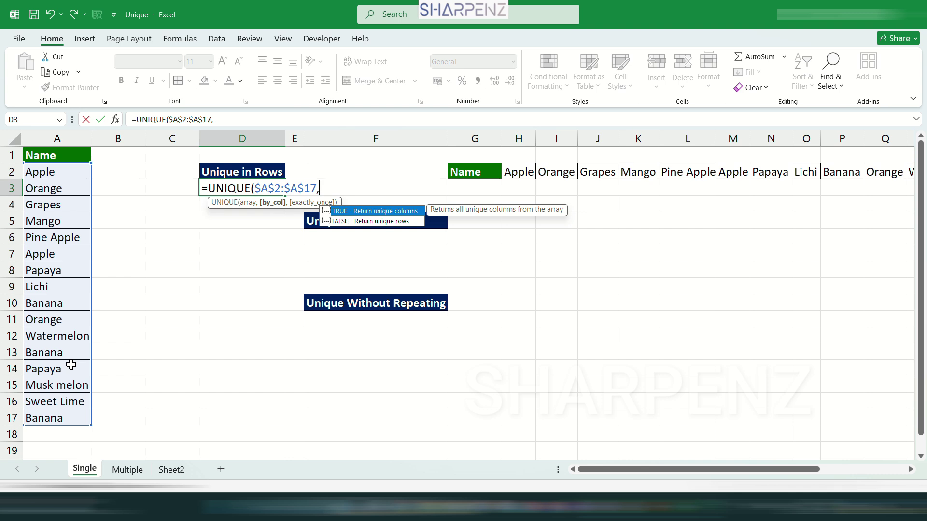
pyautogui.press('Down')
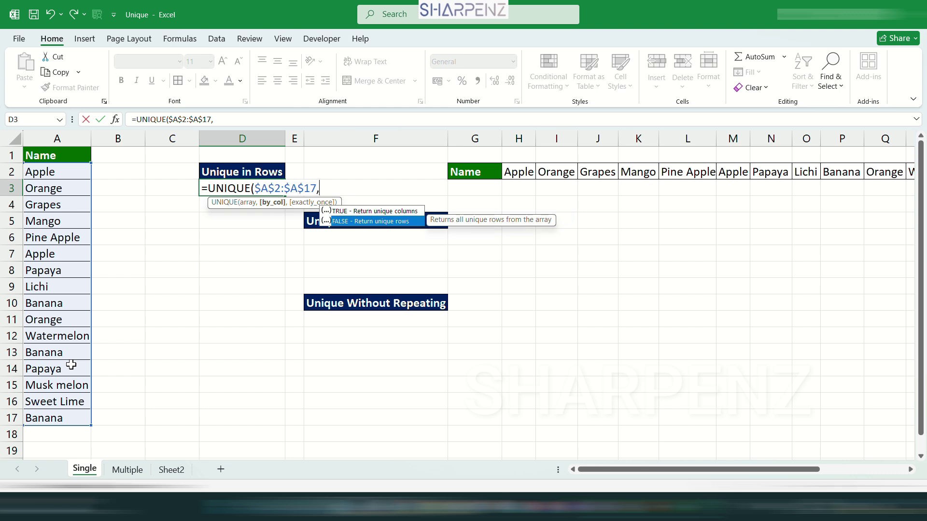
pyautogui.press('Tab')
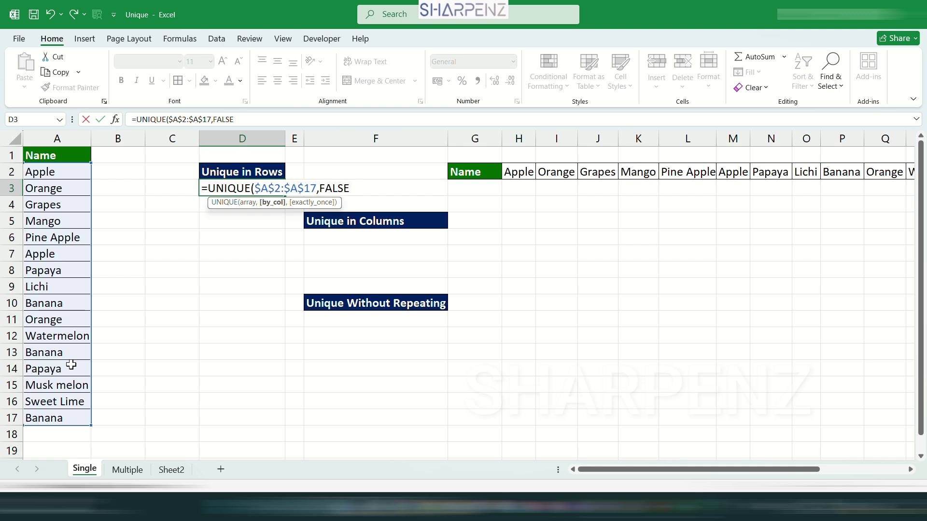
pyautogui.write(')')
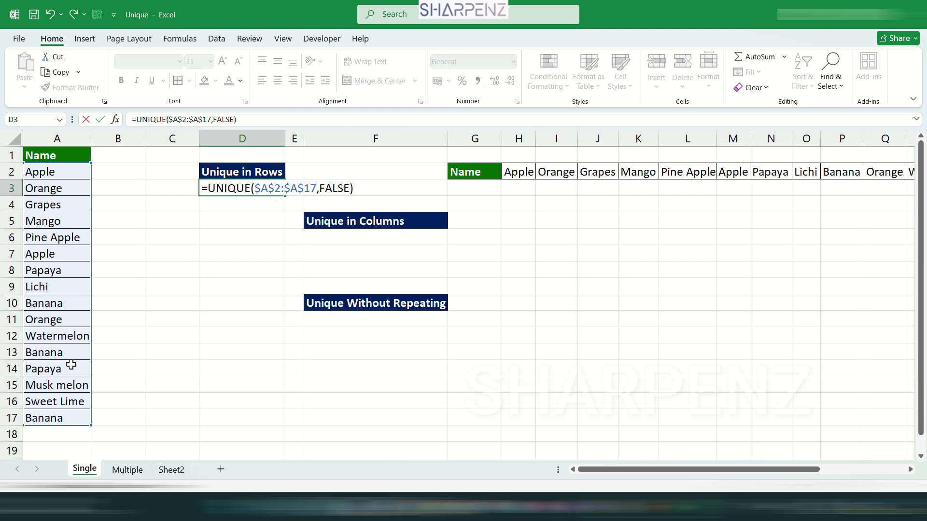
pyautogui.press('Return')
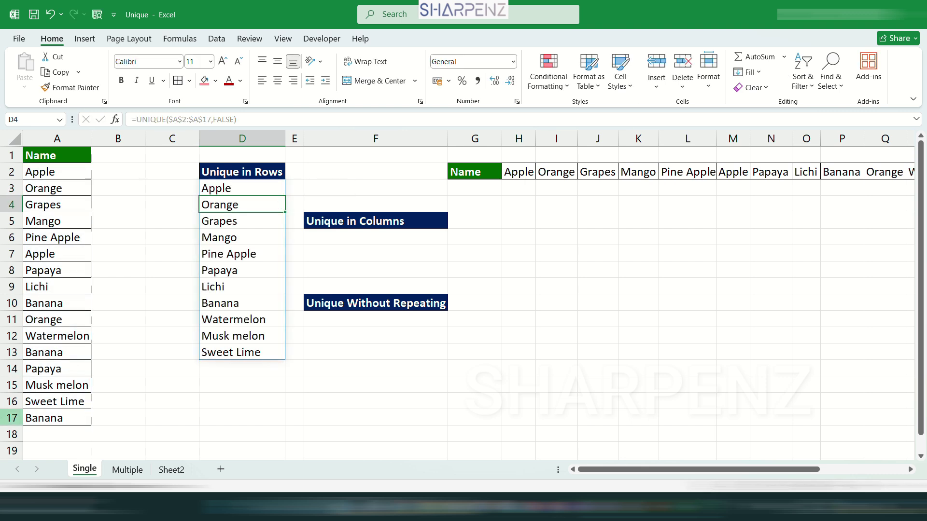
# Compare the full fruit list in column A with the extracted list under Unique in Rows in column D.
pyautogui.moveTo(39, 172); pyautogui.dragTo(39, 418)
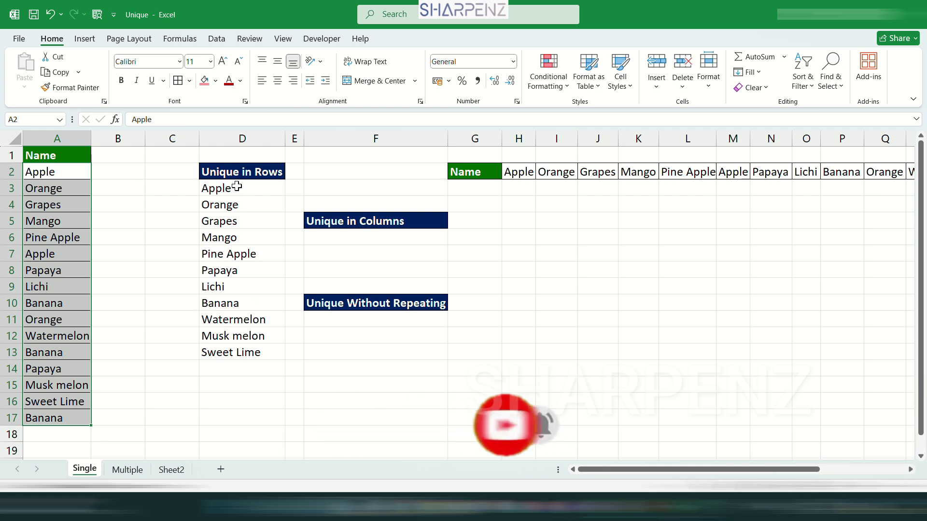
pyautogui.moveTo(233, 190); pyautogui.dragTo(228, 352)
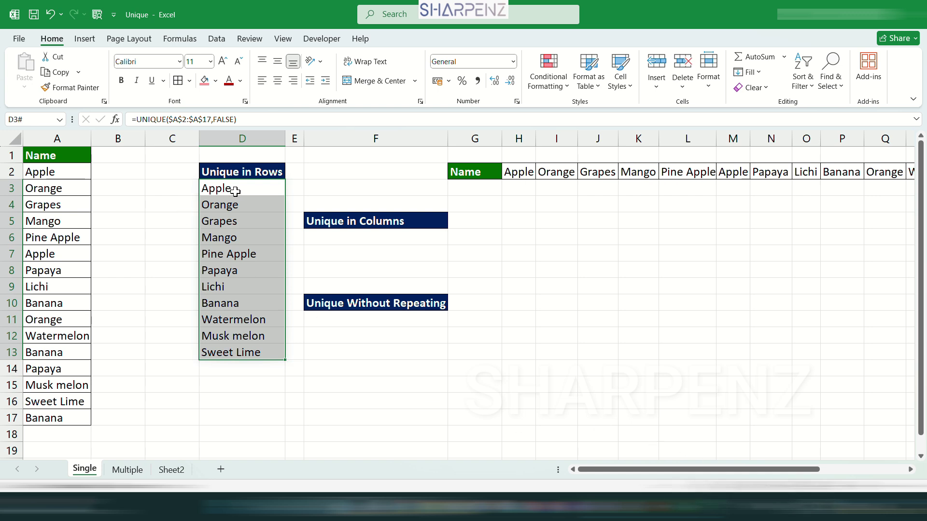
pyautogui.moveTo(243, 187); pyautogui.dragTo(236, 352)
pyautogui.click(162, 234)
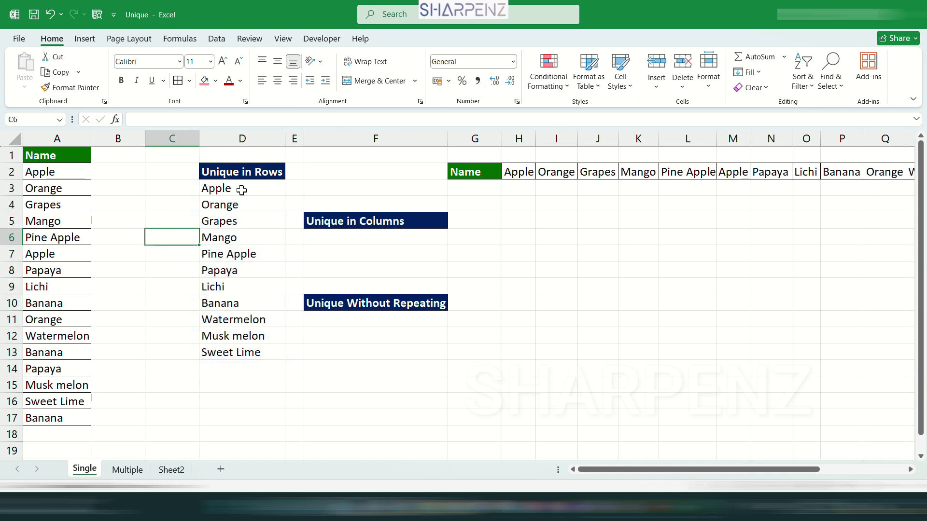
pyautogui.moveTo(241, 190); pyautogui.dragTo(211, 355)
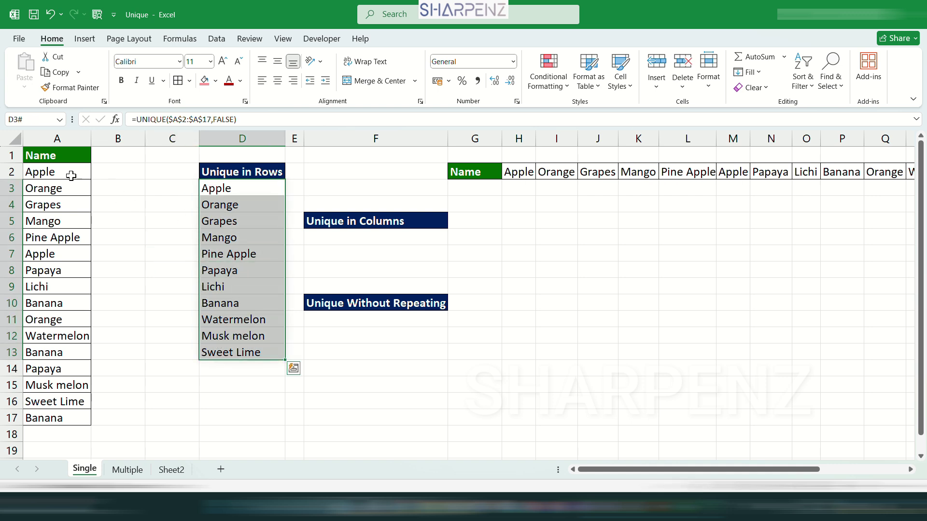
pyautogui.moveTo(50, 171); pyautogui.dragTo(46, 411)
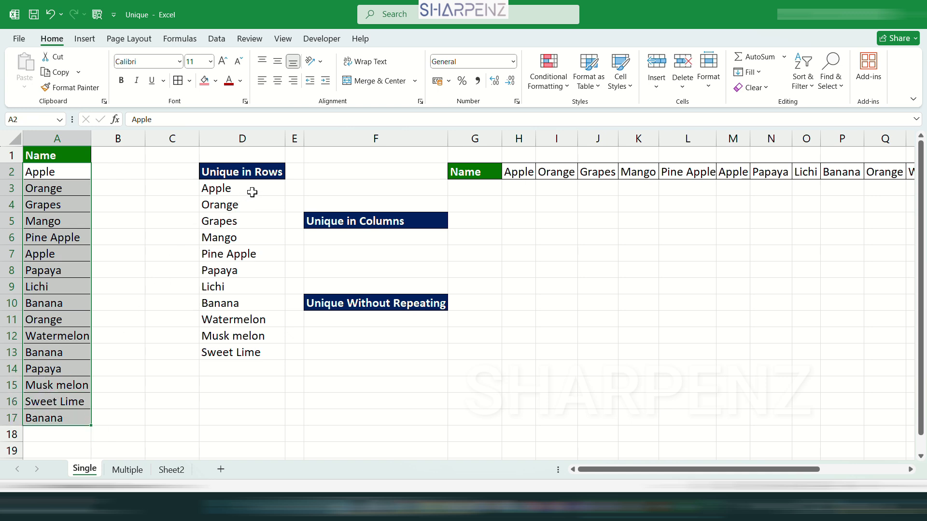
pyautogui.moveTo(254, 187); pyautogui.dragTo(232, 363)
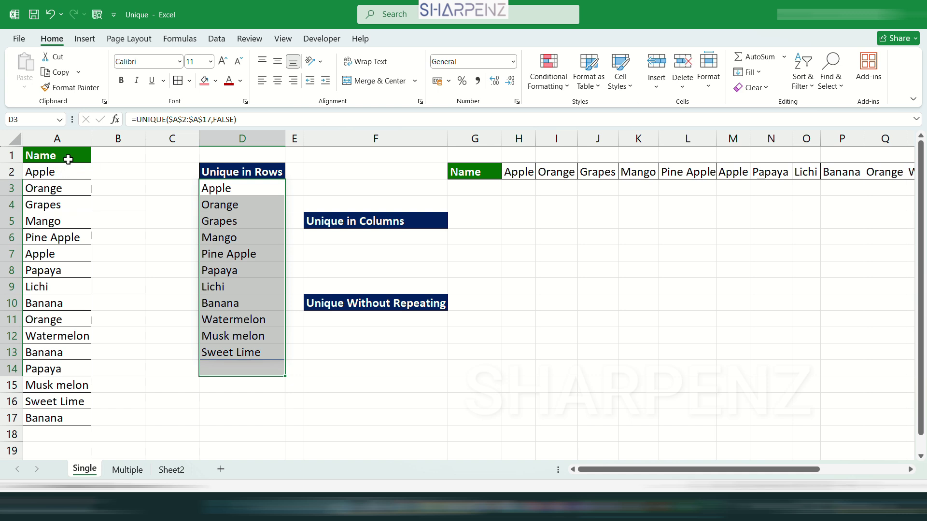
pyautogui.moveTo(68, 155); pyautogui.dragTo(29, 416)
# Extract the unique values by column from the horizontal Name row with =UNIQUE($G$2:$W$2,TRUE) in cell F6 under Unique in Columns.
pyautogui.moveTo(475, 171); pyautogui.dragTo(851, 173)
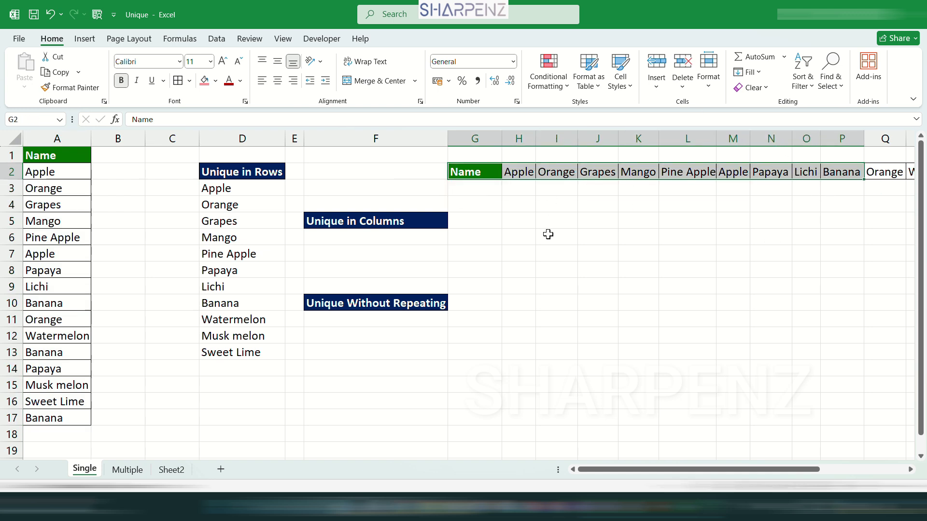
pyautogui.click(362, 240)
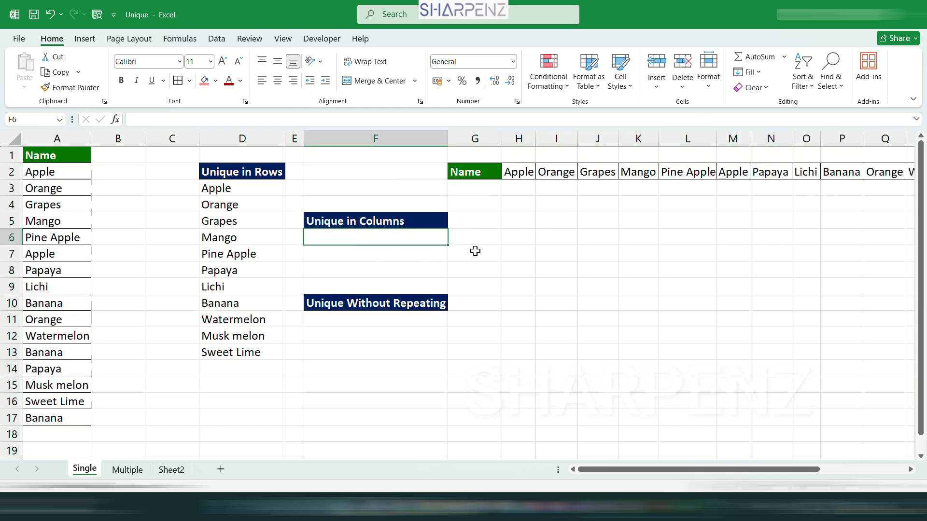
pyautogui.write('=uni')
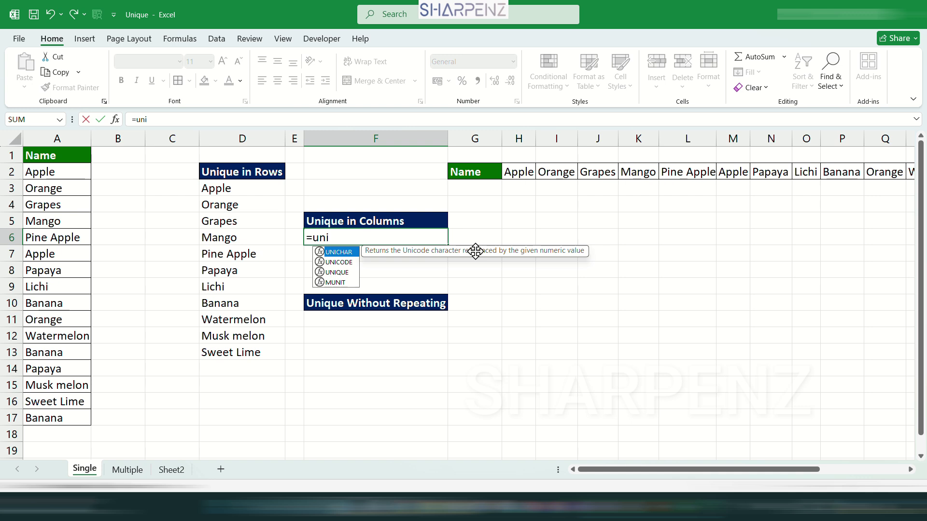
pyautogui.press('Down')
pyautogui.press('Down')
pyautogui.press('Tab')
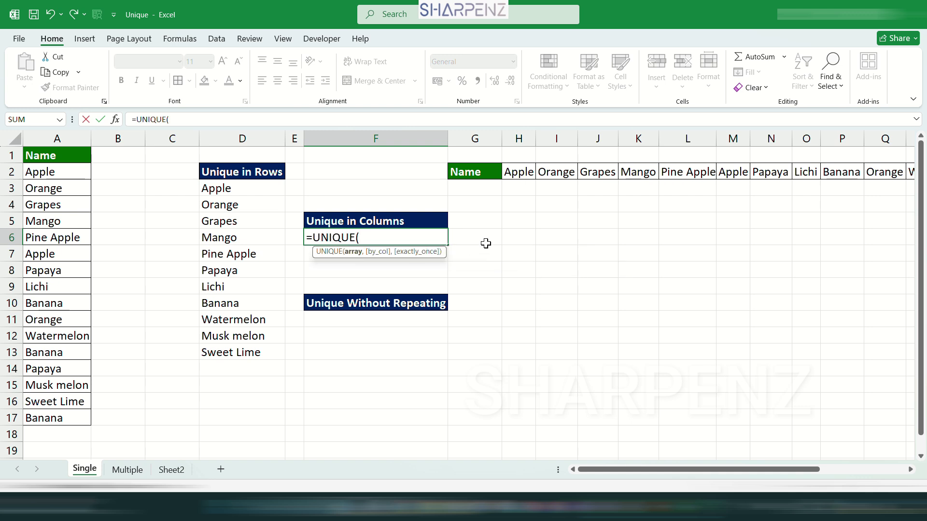
pyautogui.click(488, 174)
pyautogui.hotkey('ctrl', 'shift', 'Right')
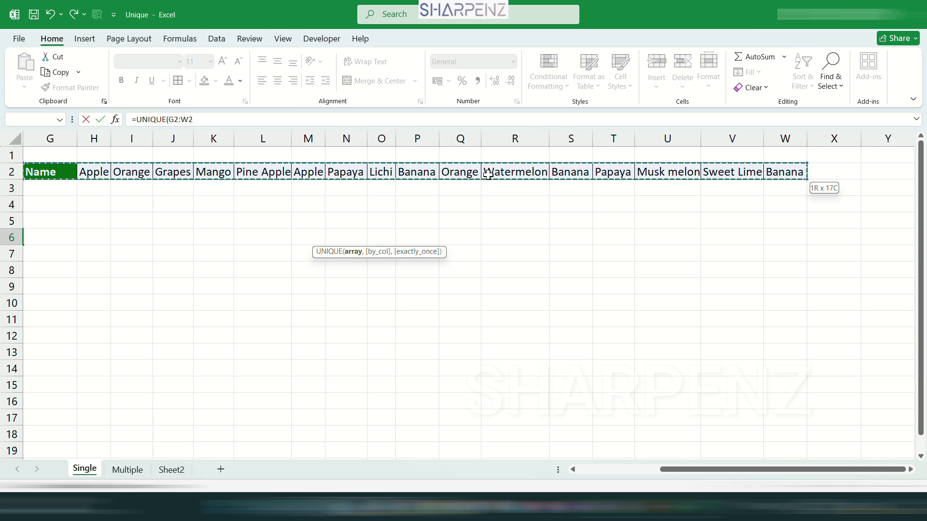
pyautogui.press('F4')
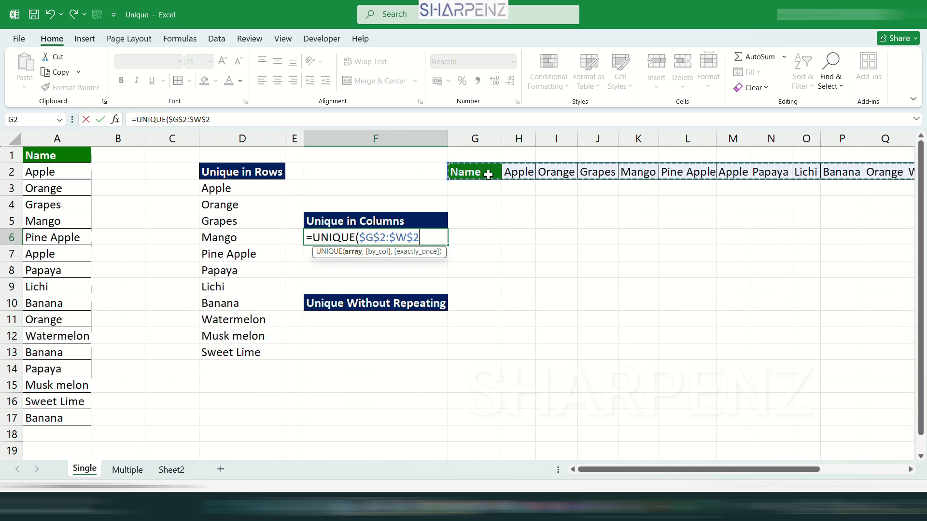
pyautogui.write(',')
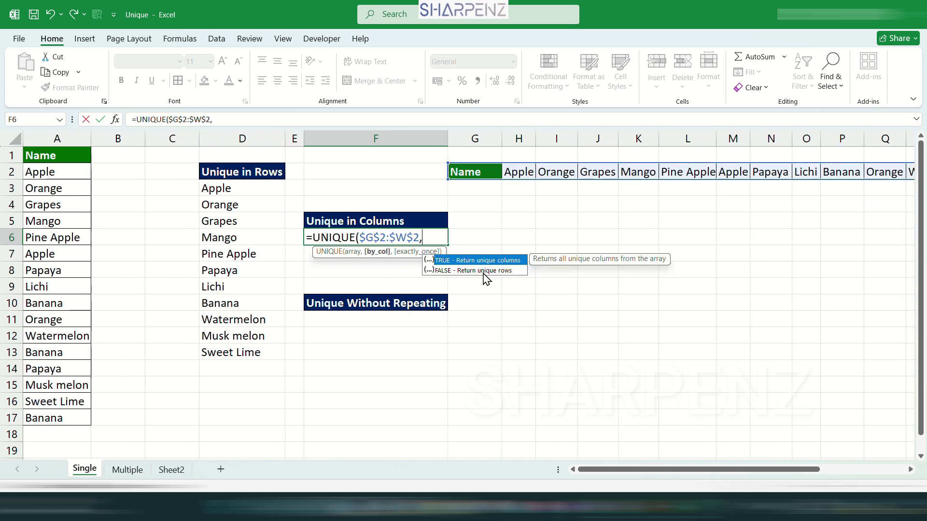
pyautogui.doubleClick(475, 264)
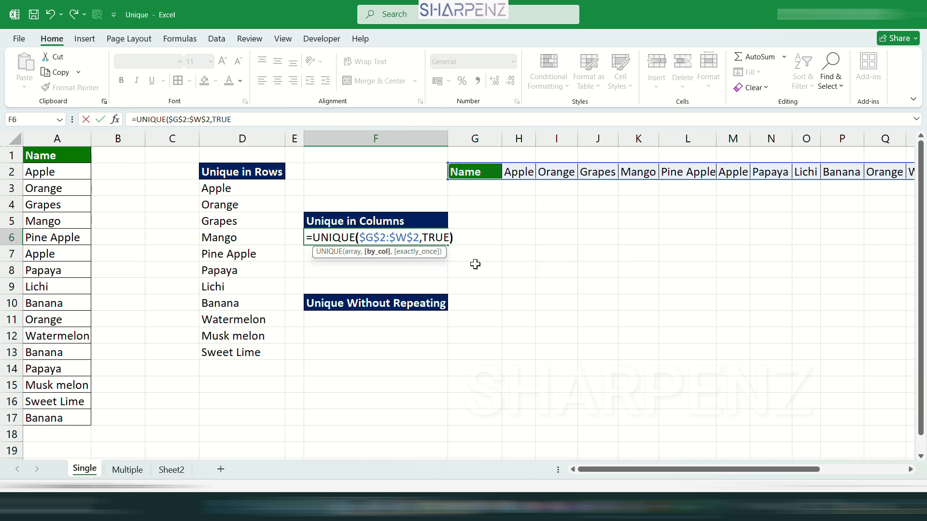
pyautogui.press('Return')
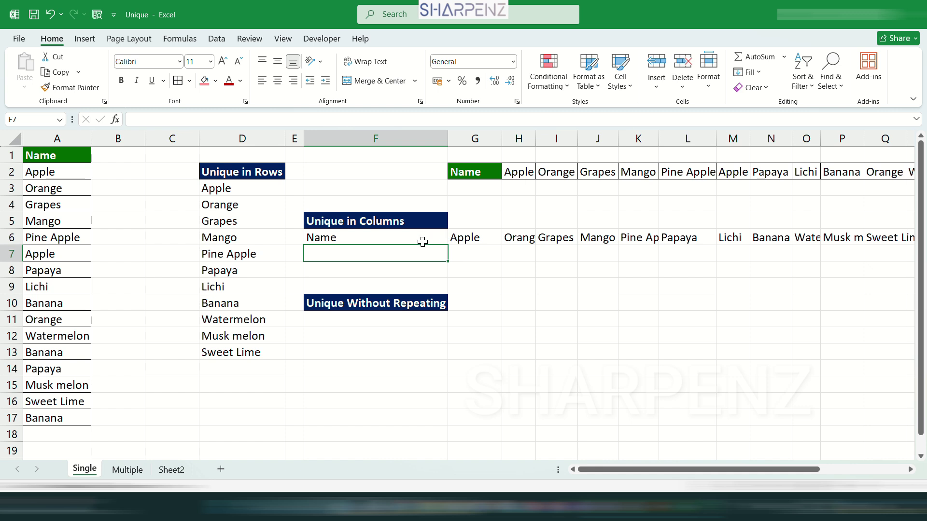
# Review the unique values spilled across row 6, and check which fruit names repeat in column A against the Unique in Rows list.
pyautogui.moveTo(470, 236); pyautogui.dragTo(770, 233)
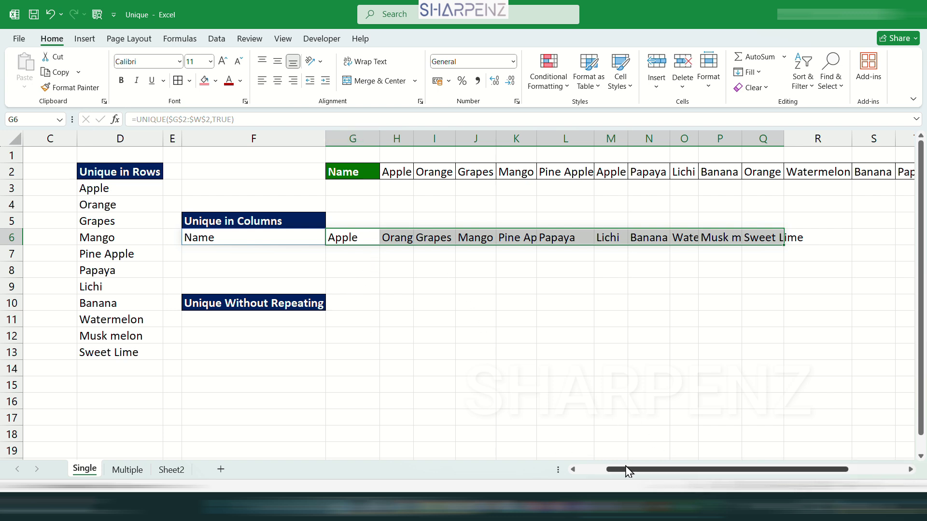
pyautogui.moveTo(628, 472); pyautogui.dragTo(548, 468)
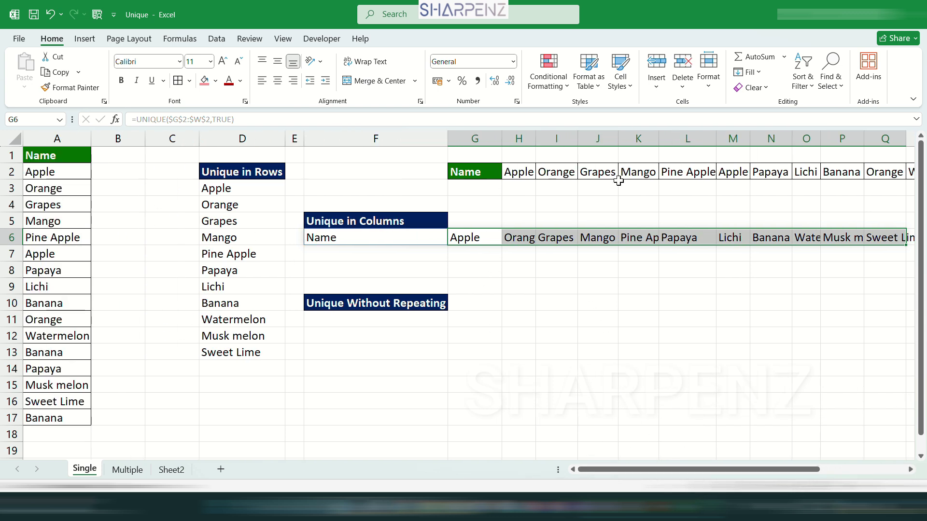
pyautogui.click(349, 320)
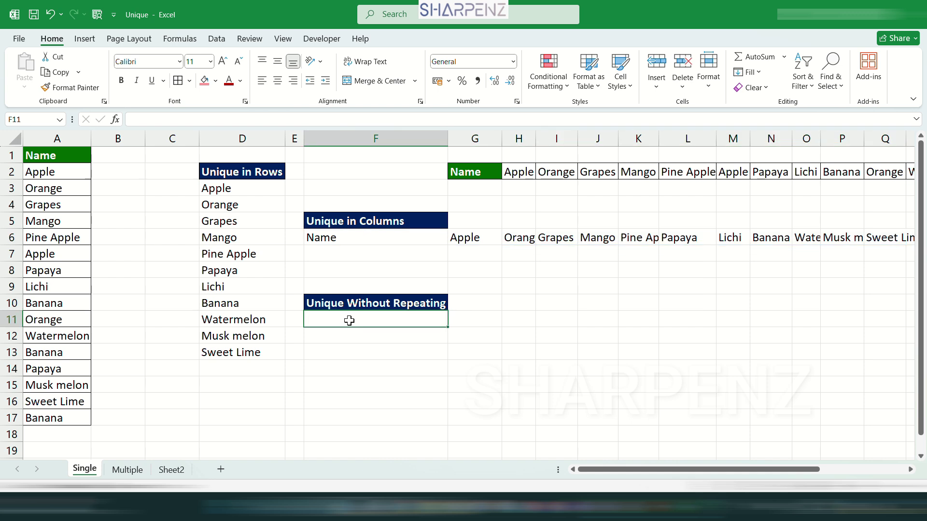
pyautogui.click(66, 175)
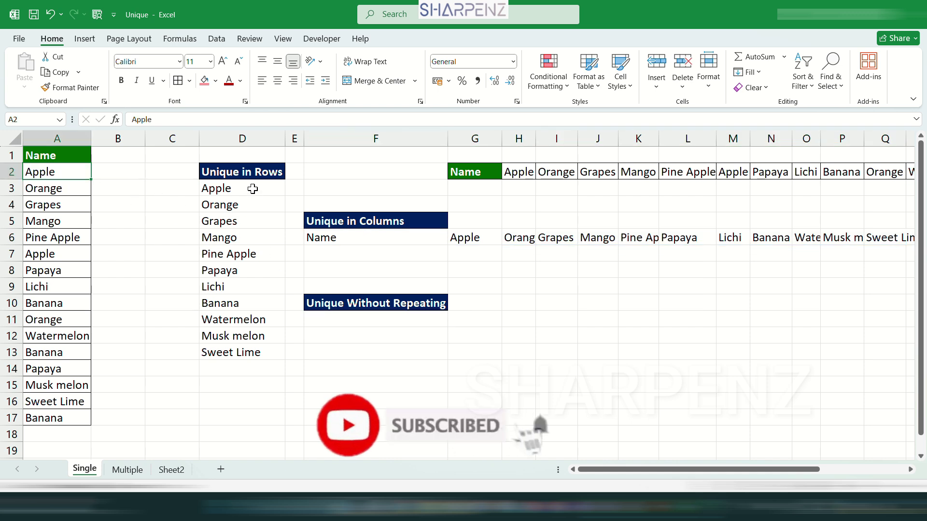
pyautogui.moveTo(242, 186); pyautogui.dragTo(207, 351)
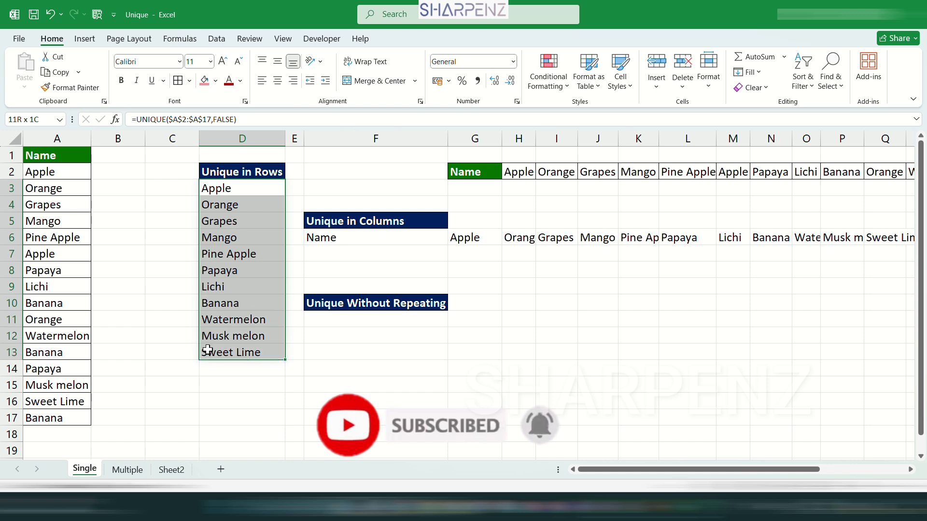
pyautogui.click(46, 170)
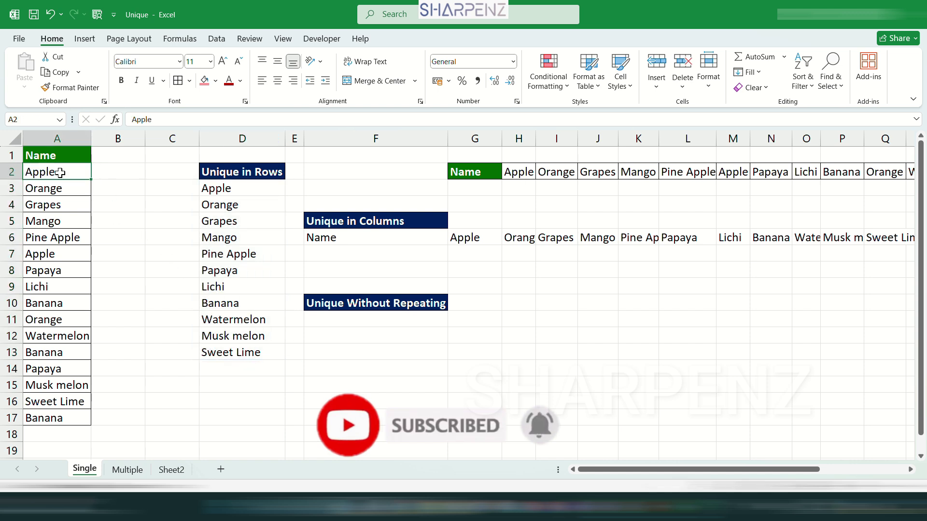
pyautogui.click(52, 256)
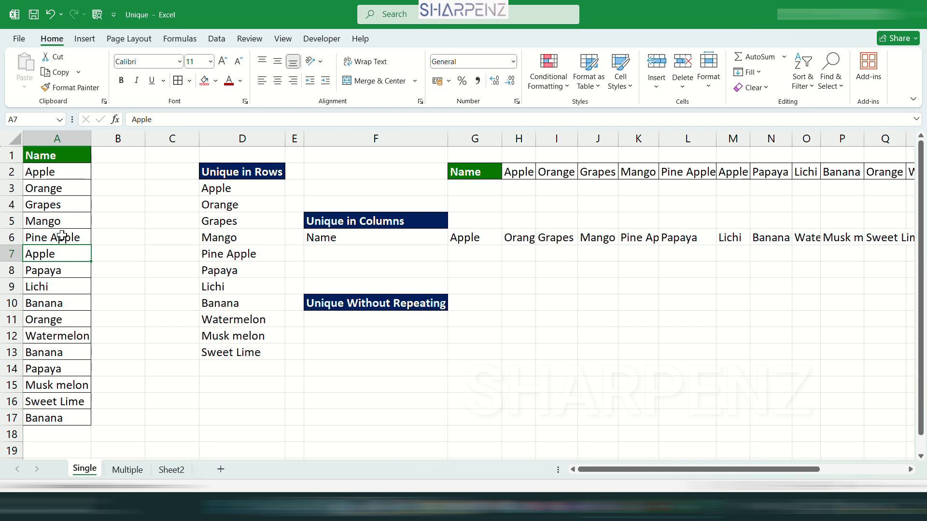
pyautogui.click(62, 237)
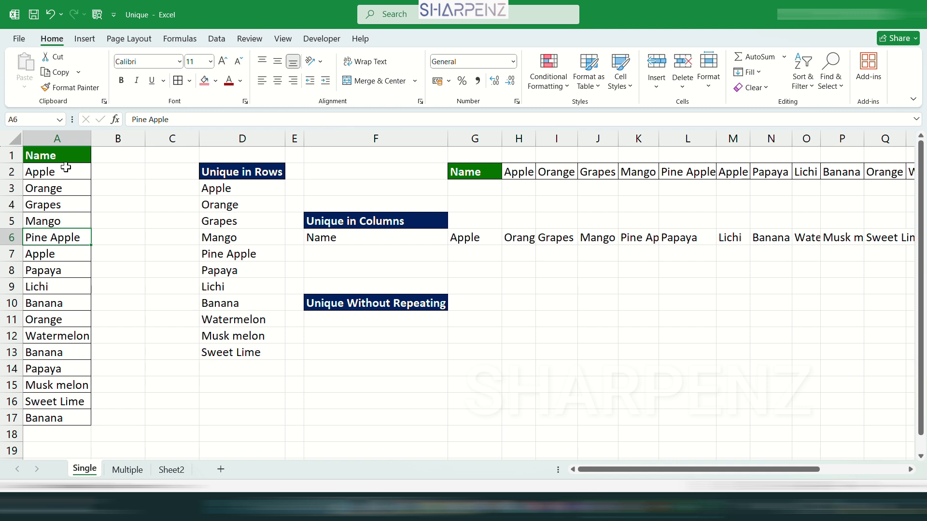
pyautogui.moveTo(65, 173); pyautogui.dragTo(50, 414)
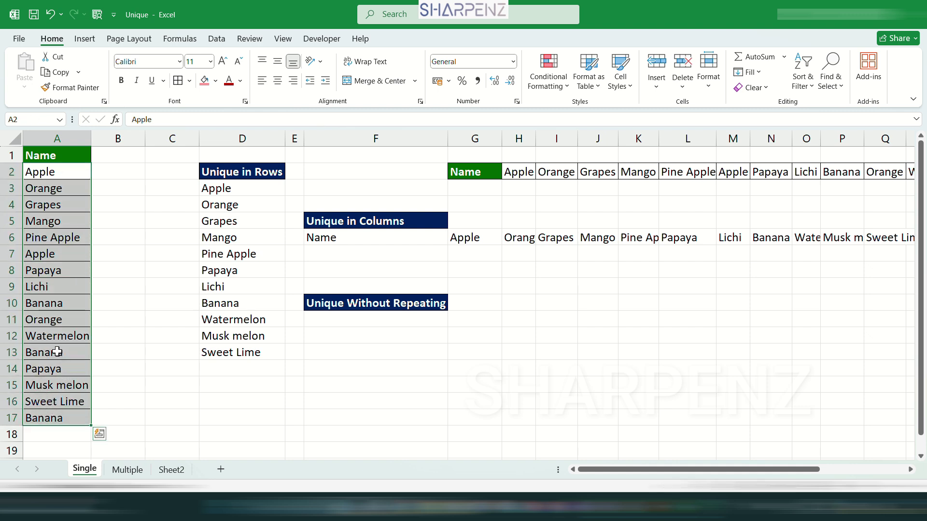
# Extract only the fruit names that appear exactly once with =UNIQUE($A$2:$A$17,FALSE,TRUE) in cell F11 under Unique Without Repeating.
pyautogui.click(345, 323)
pyautogui.write('=')
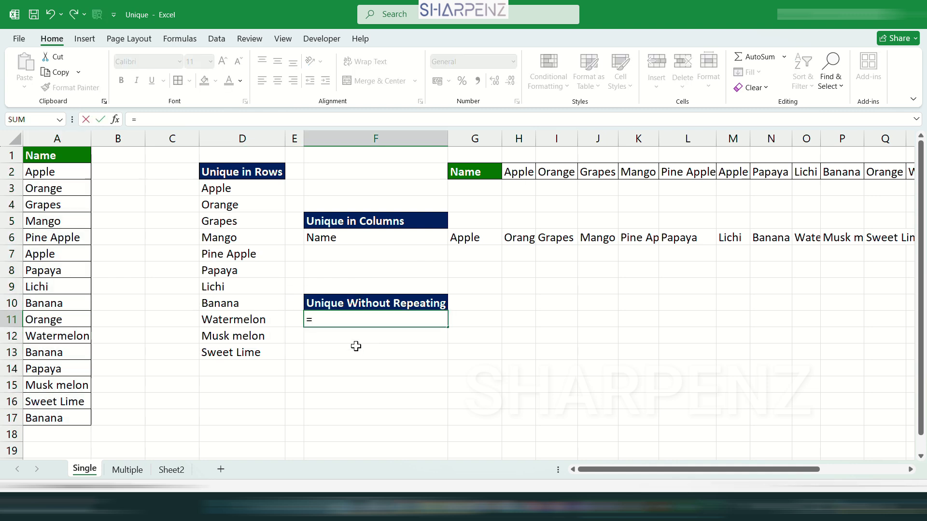
pyautogui.write('uni')
pyautogui.press('Down')
pyautogui.press('Down')
pyautogui.press('Tab')
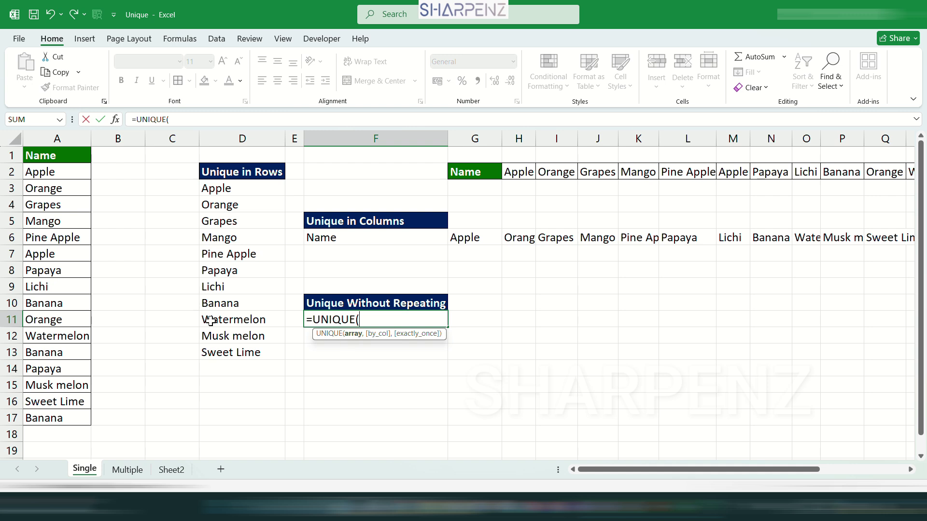
pyautogui.moveTo(42, 172); pyautogui.dragTo(52, 414)
pyautogui.press('F4')
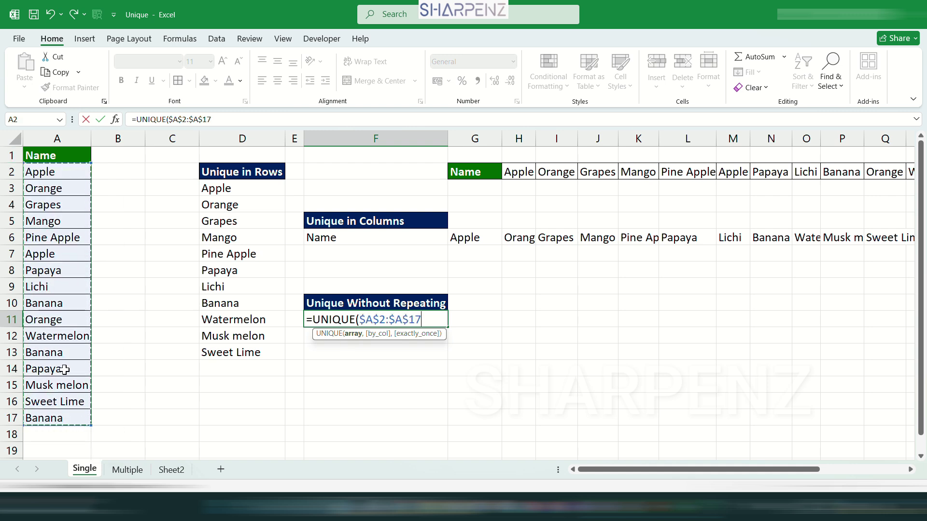
pyautogui.write(',')
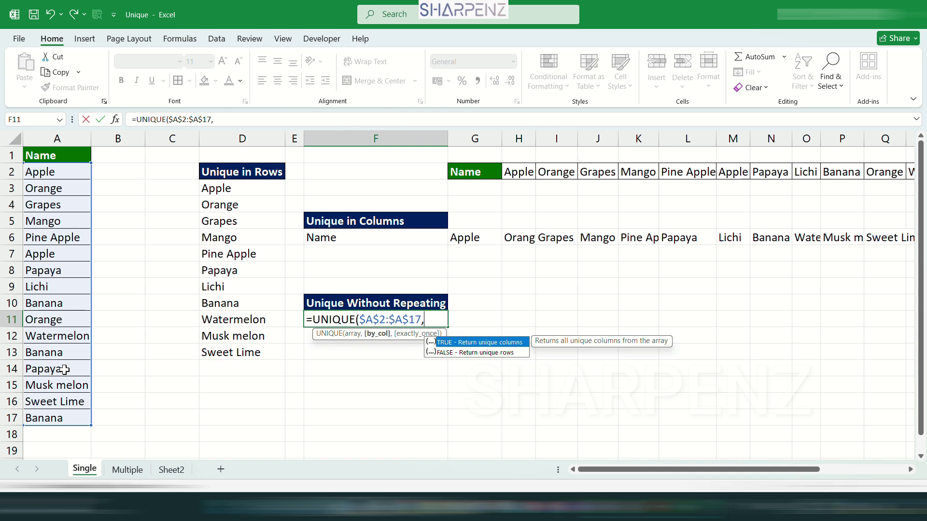
pyautogui.press('Down')
pyautogui.press('Tab')
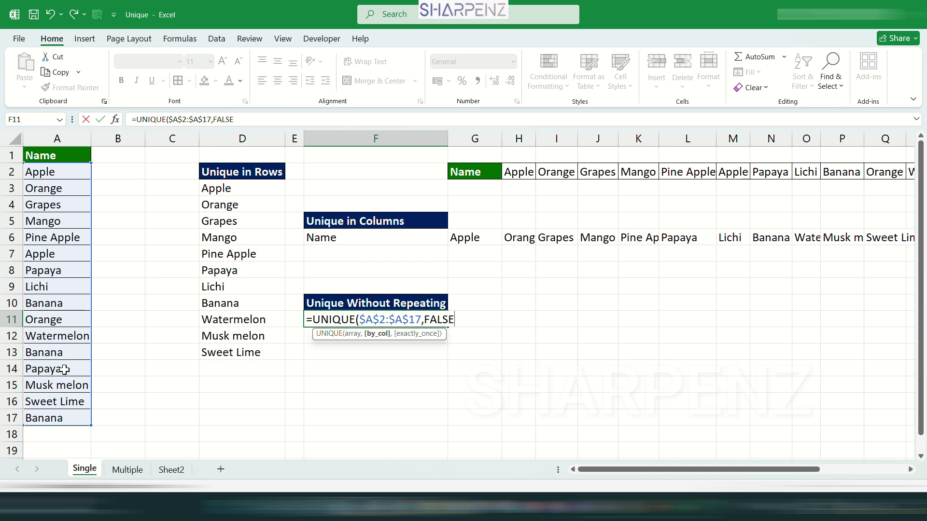
pyautogui.write(',')
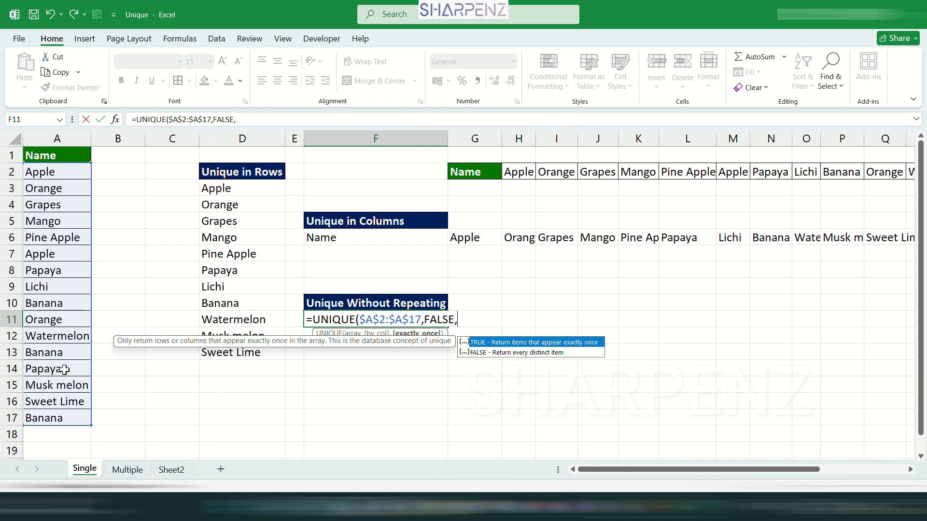
pyautogui.press('Tab')
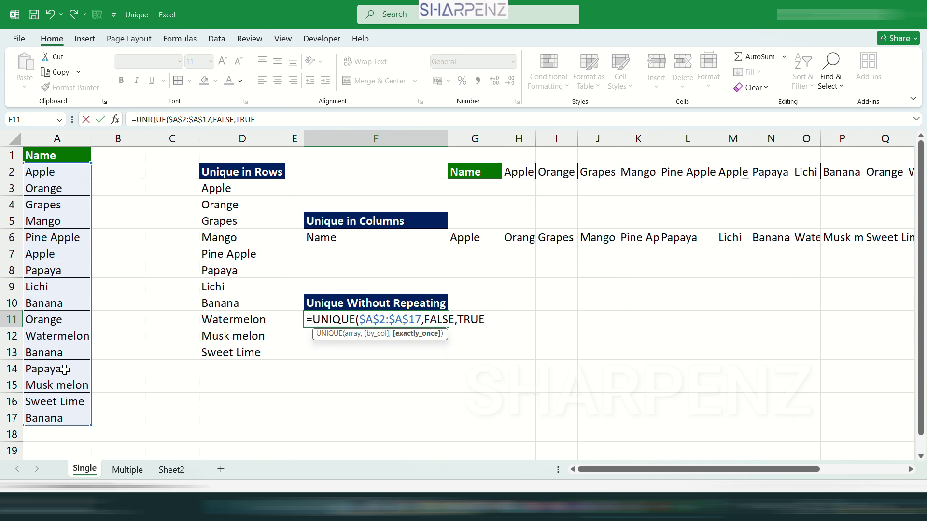
pyautogui.write(')')
pyautogui.press('Return')
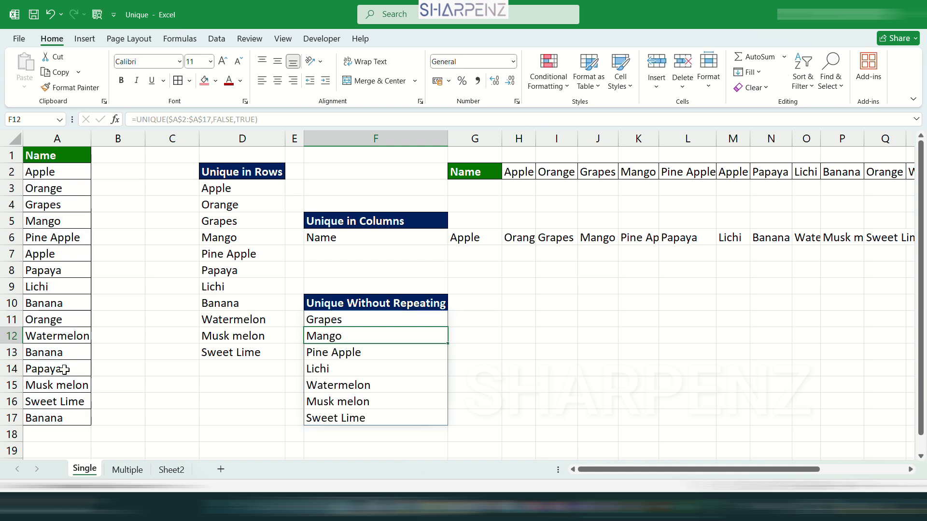
# Examine each fruit name in the Unique Without Repeating list, from F11 to F17.
pyautogui.click(339, 320)
pyautogui.click(338, 346)
pyautogui.click(339, 368)
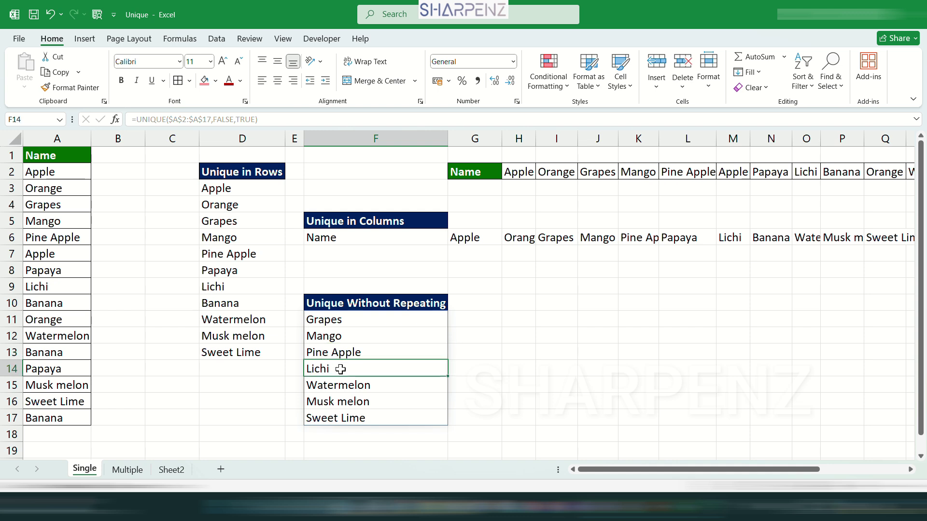
pyautogui.click(341, 386)
pyautogui.click(343, 404)
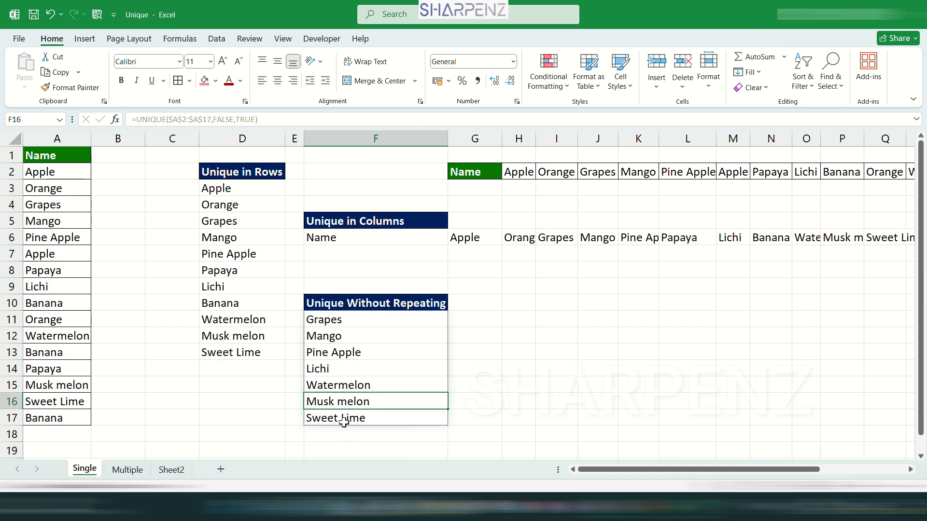
pyautogui.click(342, 418)
pyautogui.moveTo(337, 321); pyautogui.dragTo(331, 417)
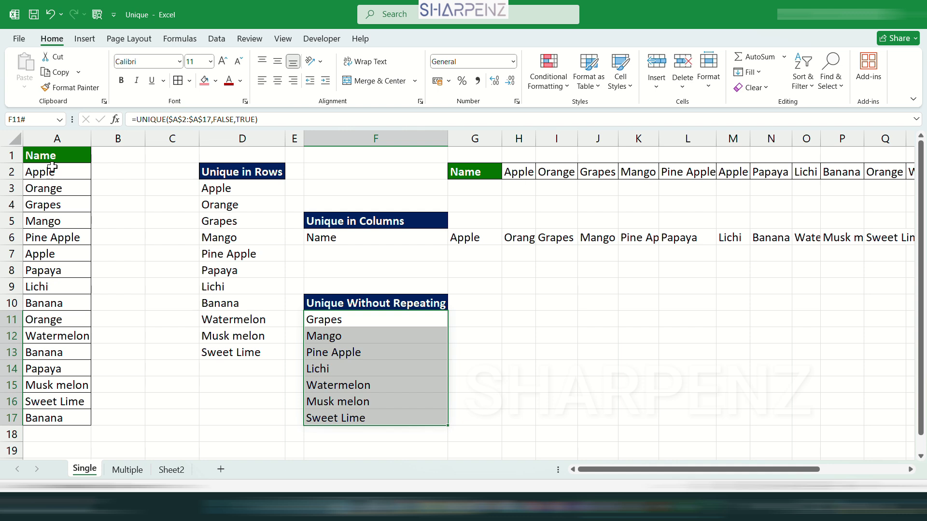
# Compare the source fruit names in A2:A17 with the Unique Without Repeating list in F11:F17.
pyautogui.moveTo(53, 168); pyautogui.dragTo(79, 410)
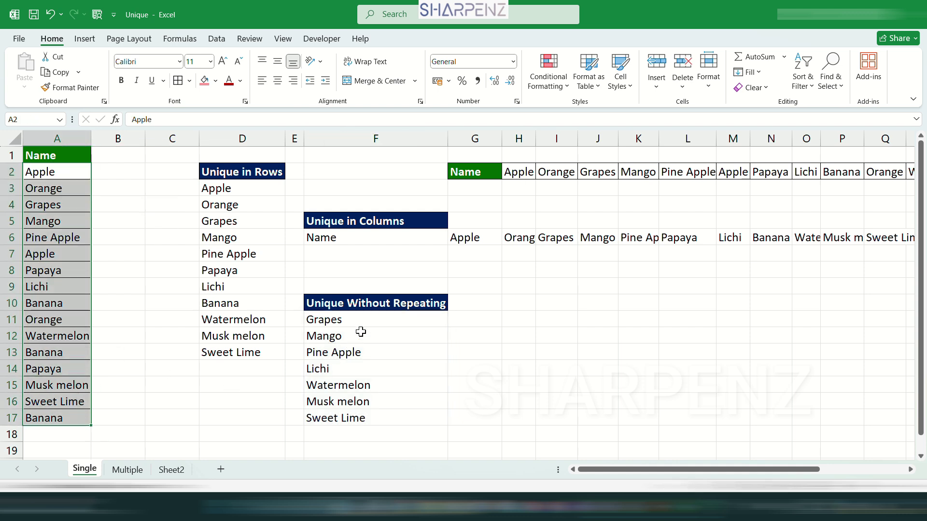
pyautogui.click(365, 316)
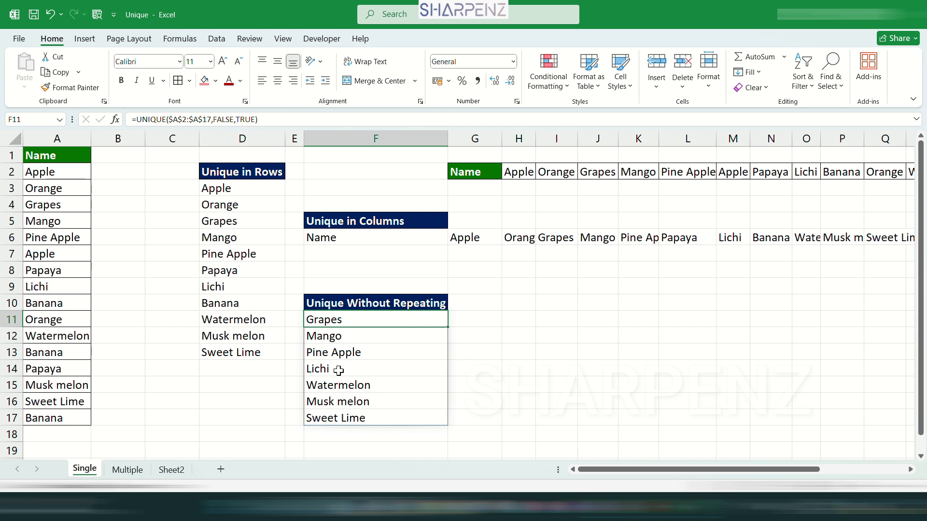
pyautogui.moveTo(358, 317); pyautogui.dragTo(359, 413)
pyautogui.click(461, 351)
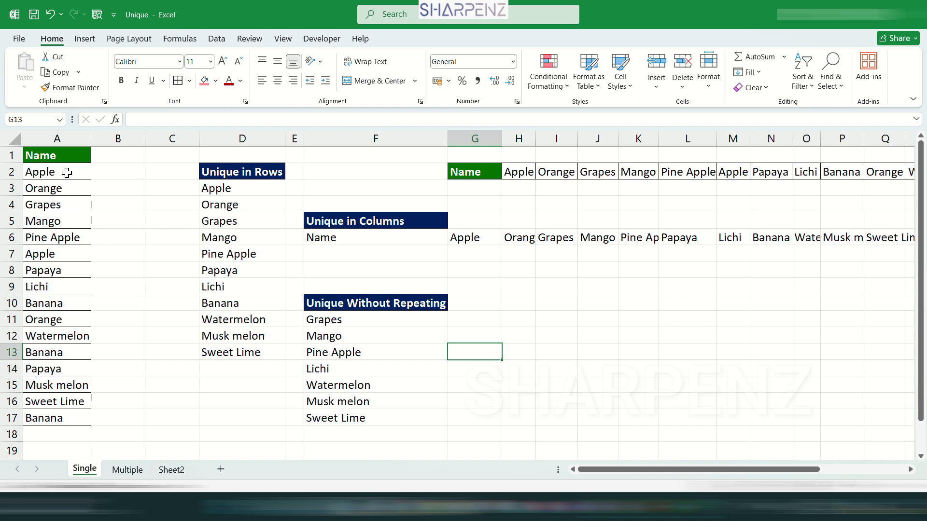
pyautogui.moveTo(67, 171); pyautogui.dragTo(66, 415)
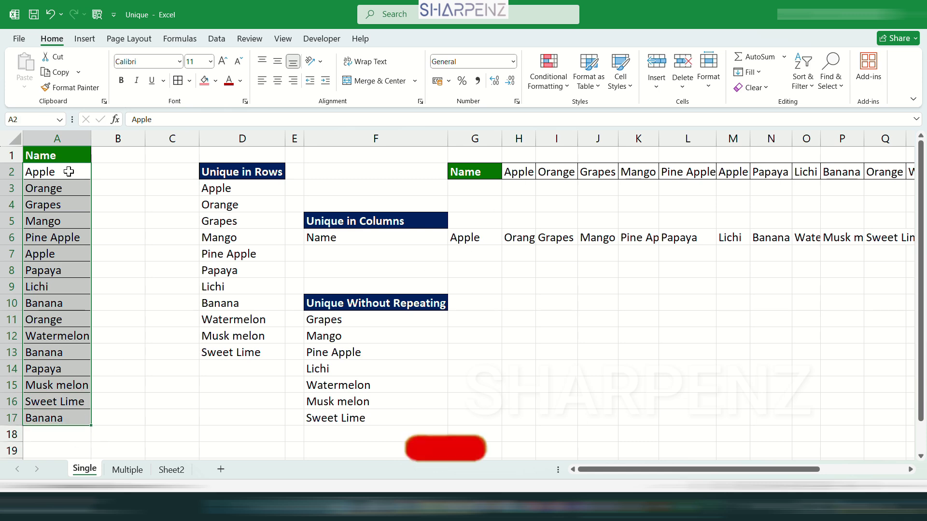
# Open the Multiple sheet and examine the Month and Name source data in A2:B20.
pyautogui.click(127, 470)
pyautogui.moveTo(31, 171); pyautogui.dragTo(102, 436)
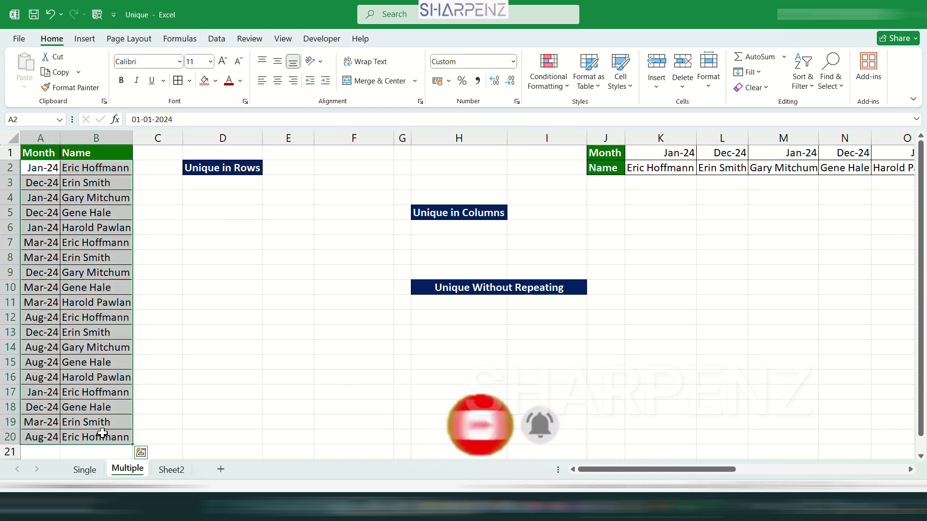
pyautogui.click(48, 170)
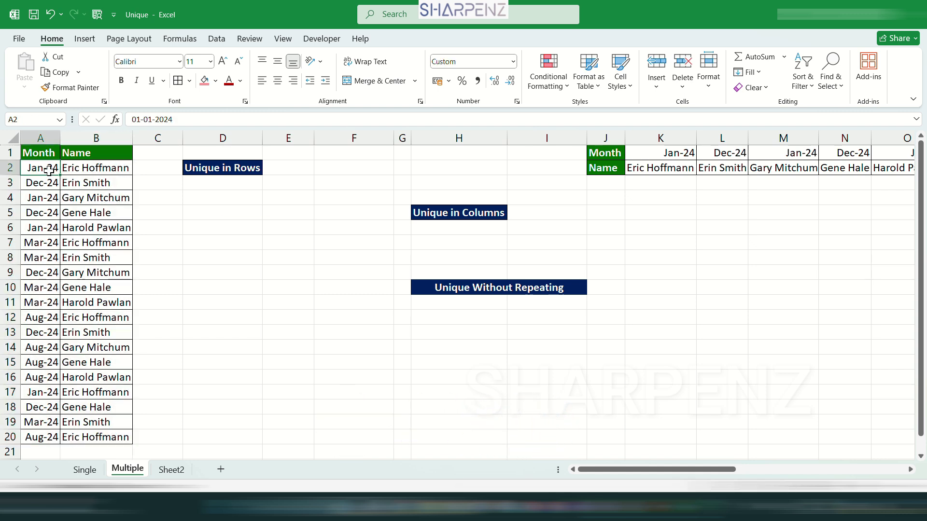
pyautogui.click(90, 169)
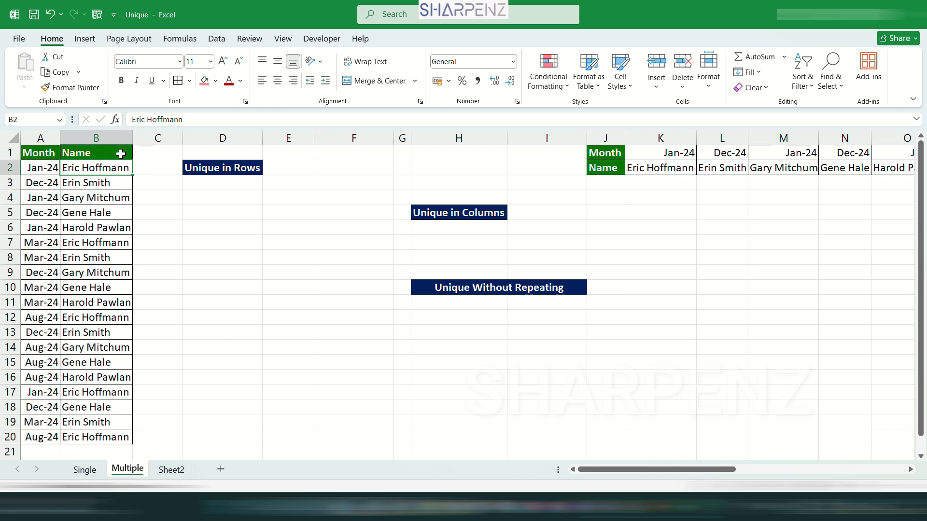
pyautogui.click(51, 170)
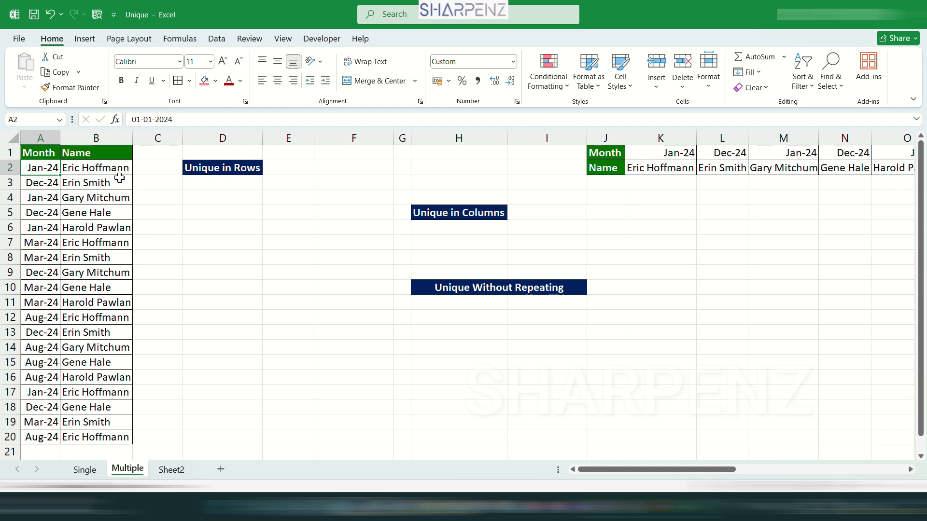
pyautogui.moveTo(91, 169); pyautogui.dragTo(91, 319)
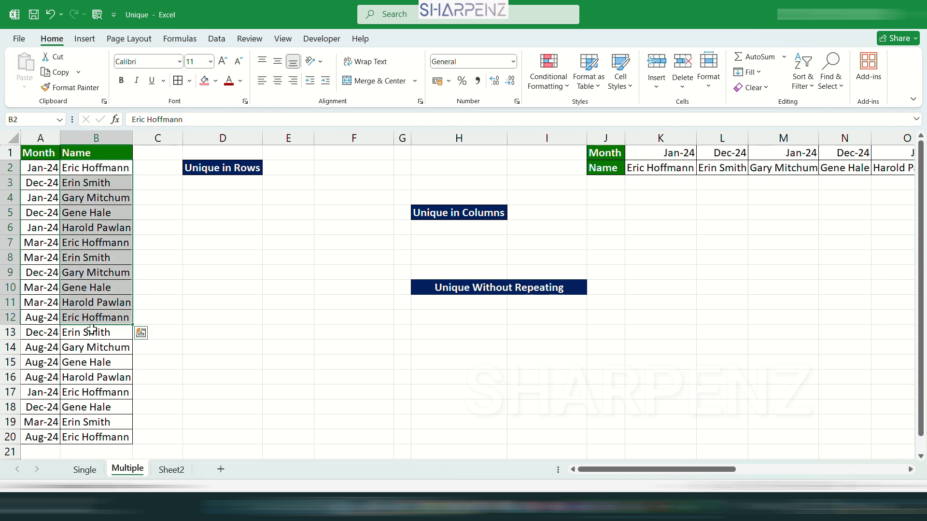
pyautogui.click(91, 273)
pyautogui.click(46, 171)
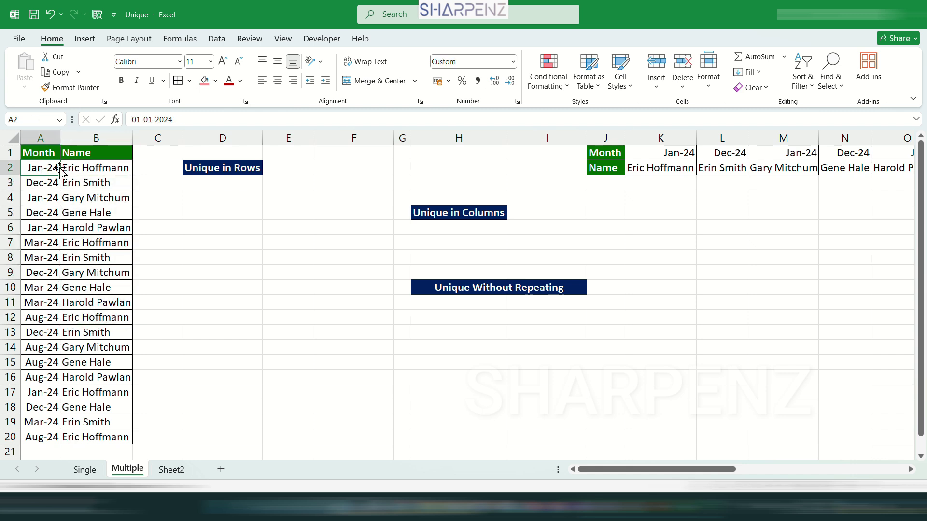
pyautogui.click(90, 165)
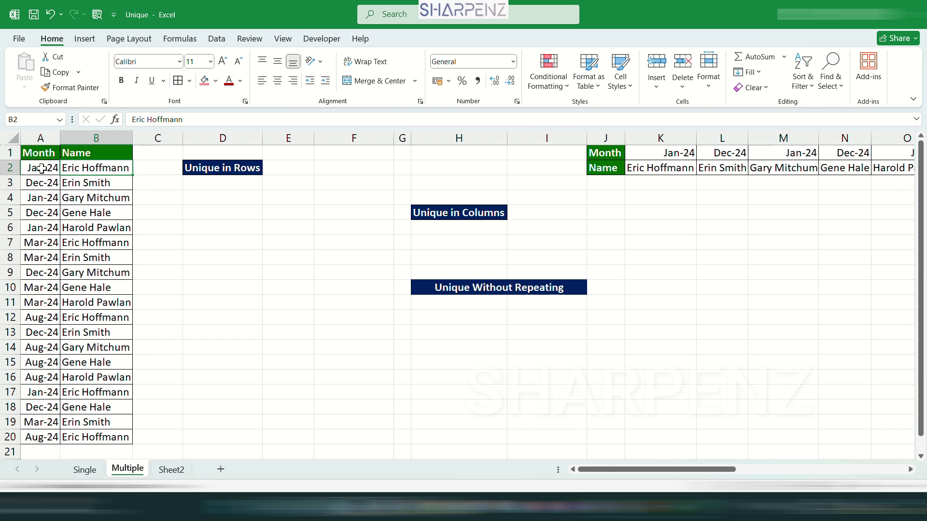
pyautogui.moveTo(41, 167); pyautogui.dragTo(71, 435)
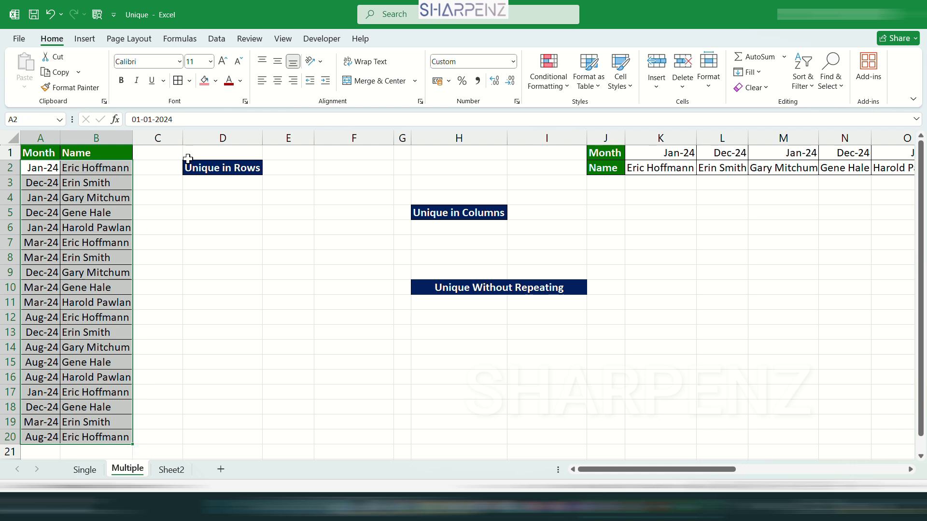
# Extract the unique Month and Name row combinations with =UNIQUE($A$2:$B$20,FALSE) in cell D3 under Unique in Rows.
pyautogui.click(200, 185)
pyautogui.write('=uni')
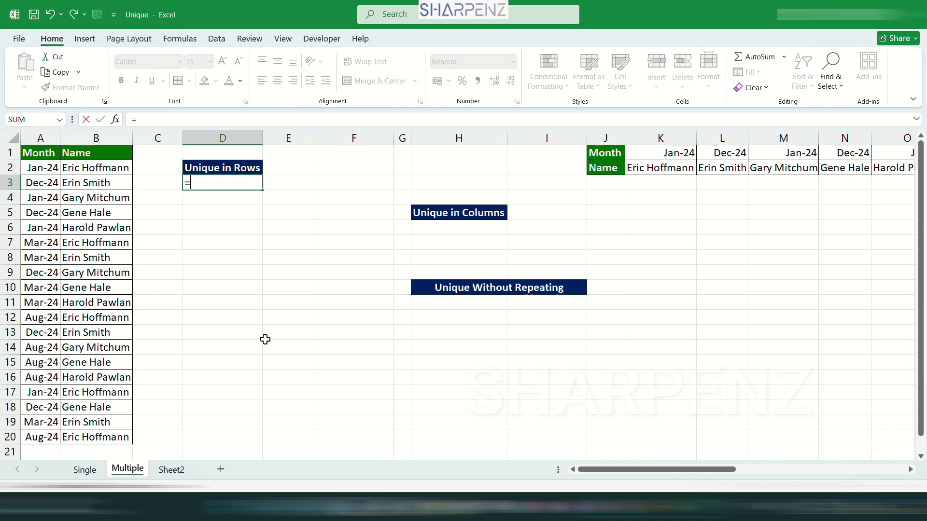
pyautogui.press('Down')
pyautogui.press('Down')
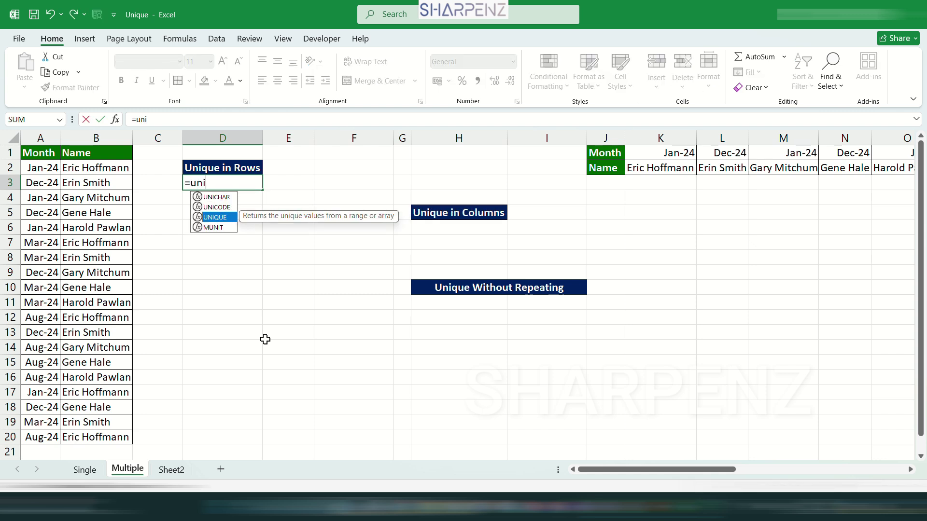
pyautogui.press('Tab')
pyautogui.press('Left')
pyautogui.press('Left')
pyautogui.press('Left')
pyautogui.press('Up')
pyautogui.hotkey('shift', 'Right')
pyautogui.hotkey('shift', 'Down')
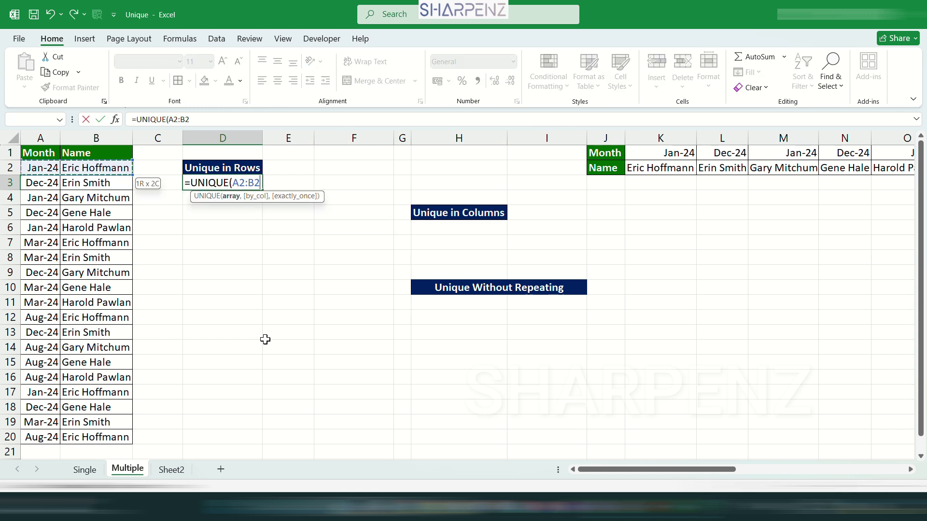
pyautogui.hotkey('ctrl', 'shift', 'Down')
pyautogui.press('F4')
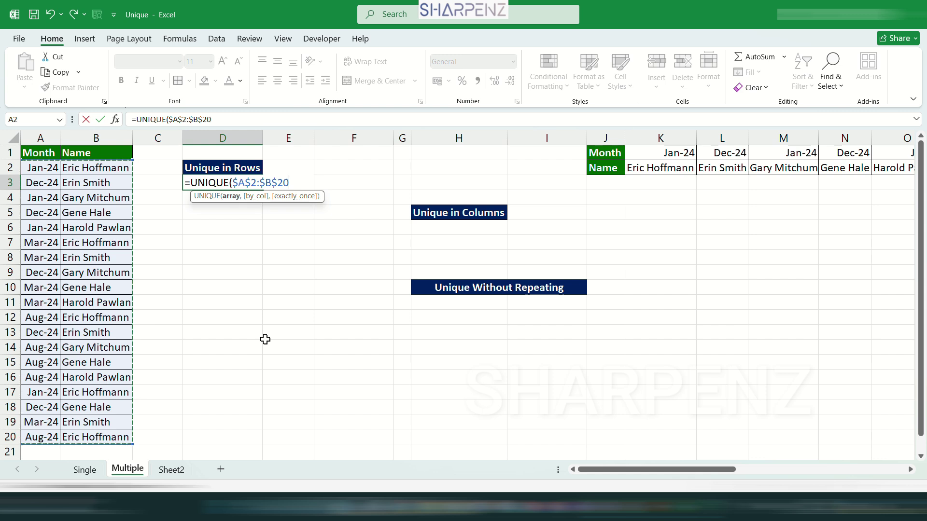
pyautogui.write(',')
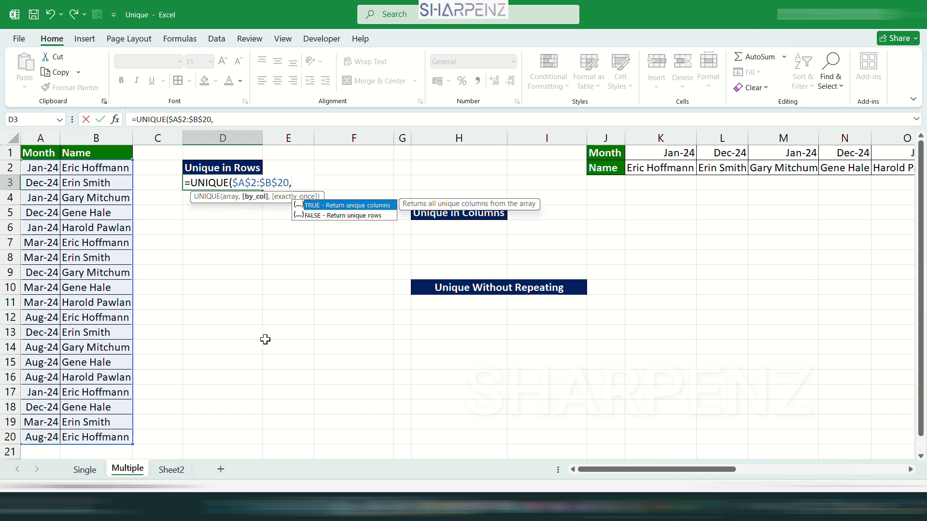
pyautogui.press('Down')
pyautogui.press('Tab')
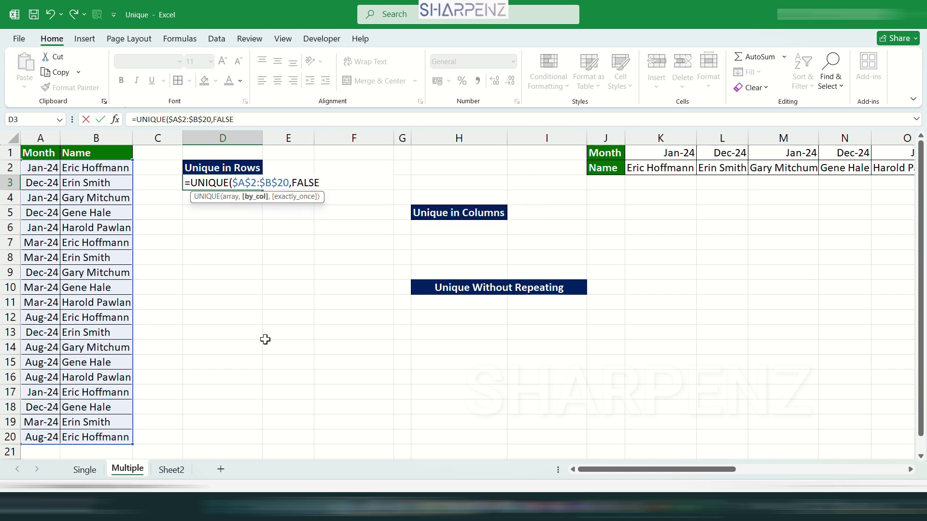
pyautogui.write(')')
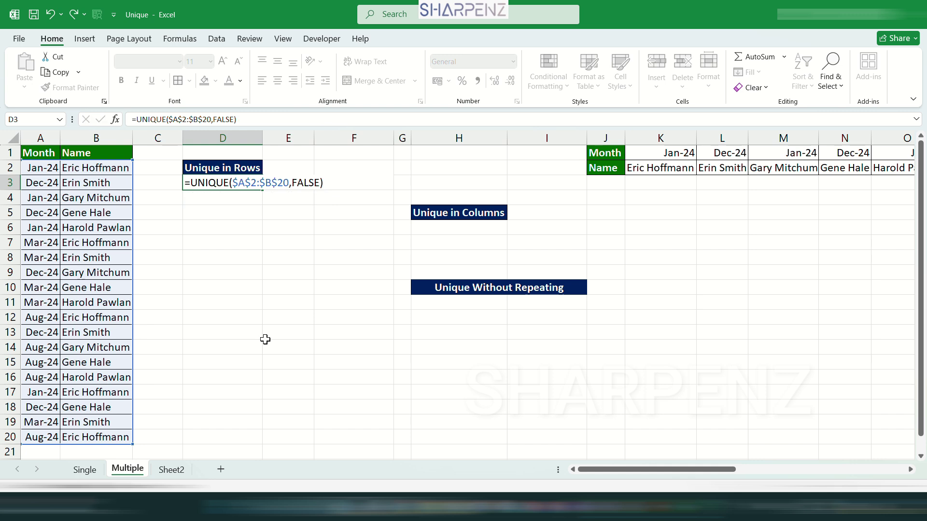
pyautogui.press('Return')
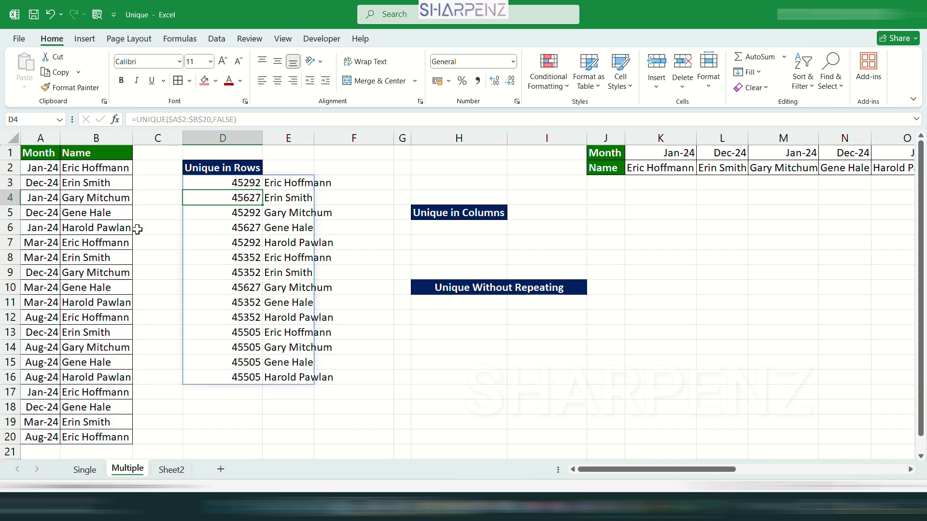
# Copy the month formatting of cell A2 onto the extracted month values in D3:D16 with Format Painter.
pyautogui.moveTo(231, 185); pyautogui.dragTo(224, 376)
pyautogui.click(30, 170)
pyautogui.click(49, 87)
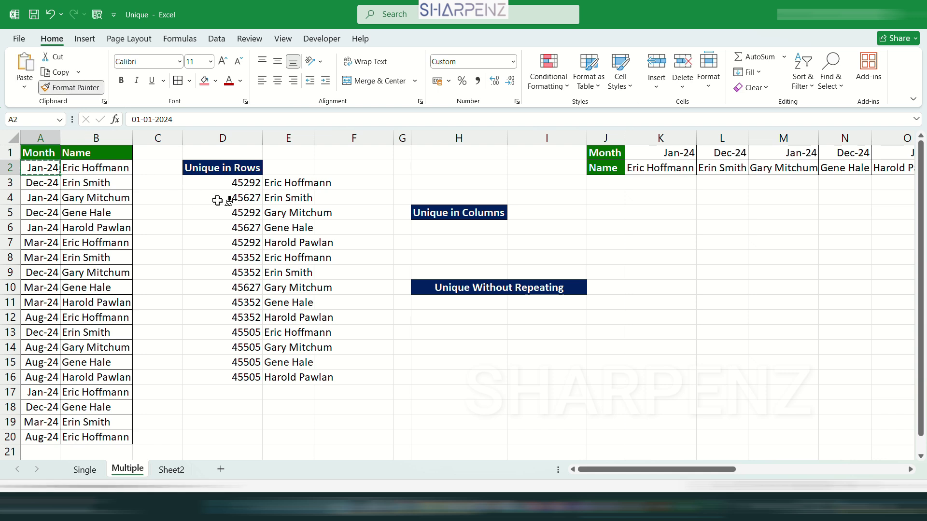
pyautogui.moveTo(236, 182); pyautogui.dragTo(213, 374)
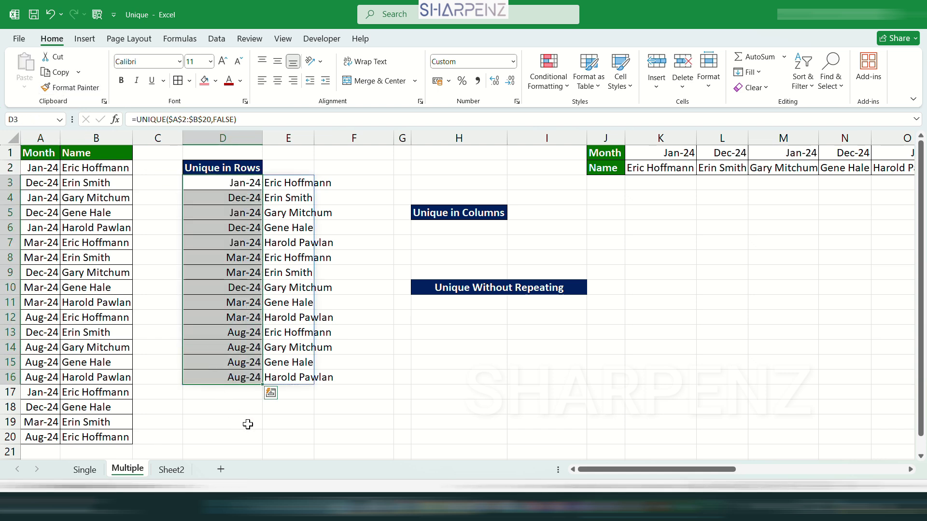
pyautogui.click(339, 419)
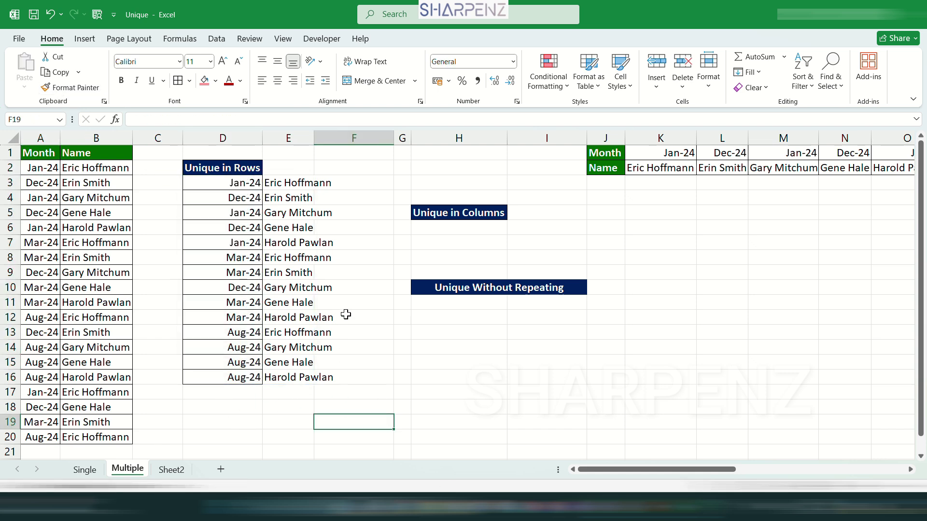
# Check the extracted names in column E and compare source rows 2 and 17 for a repeated Month and Name combination.
pyautogui.click(285, 184)
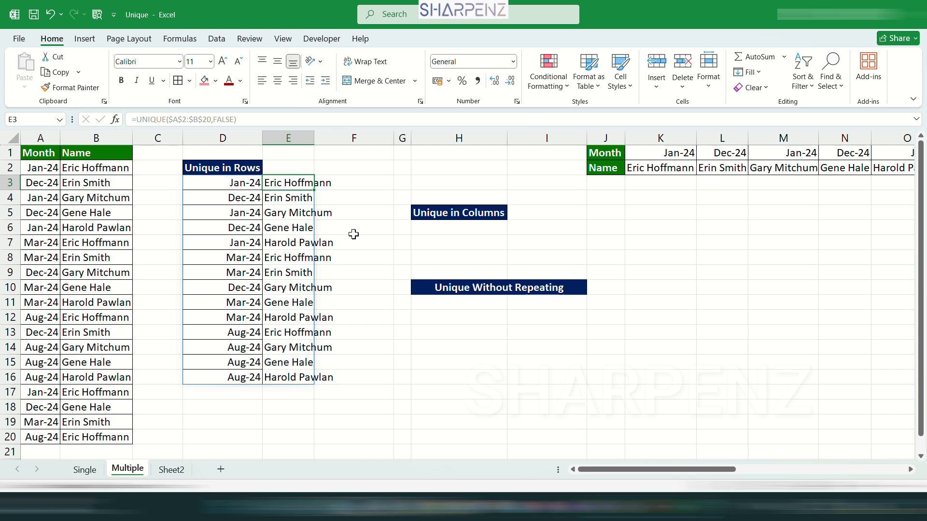
pyautogui.keyDown('ctrl'); pyautogui.click(288, 332); pyautogui.keyUp('ctrl')
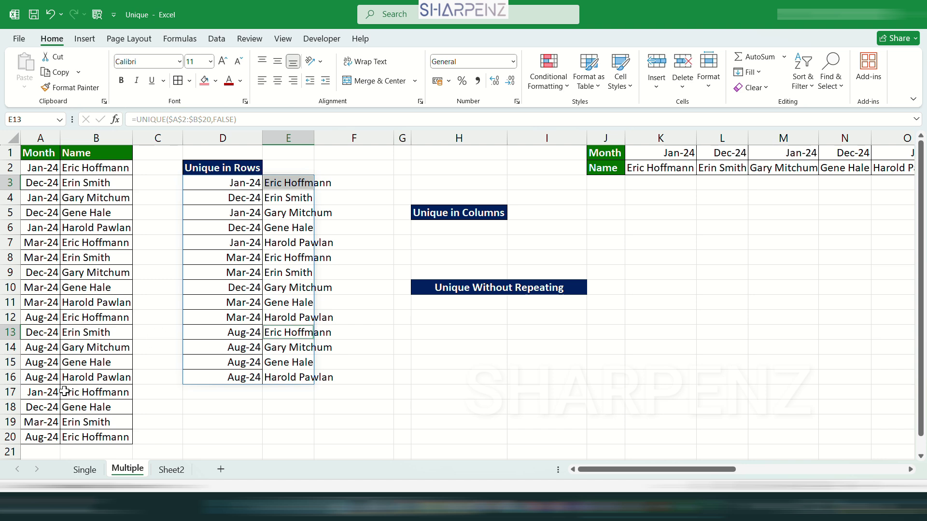
pyautogui.moveTo(42, 392); pyautogui.dragTo(88, 398)
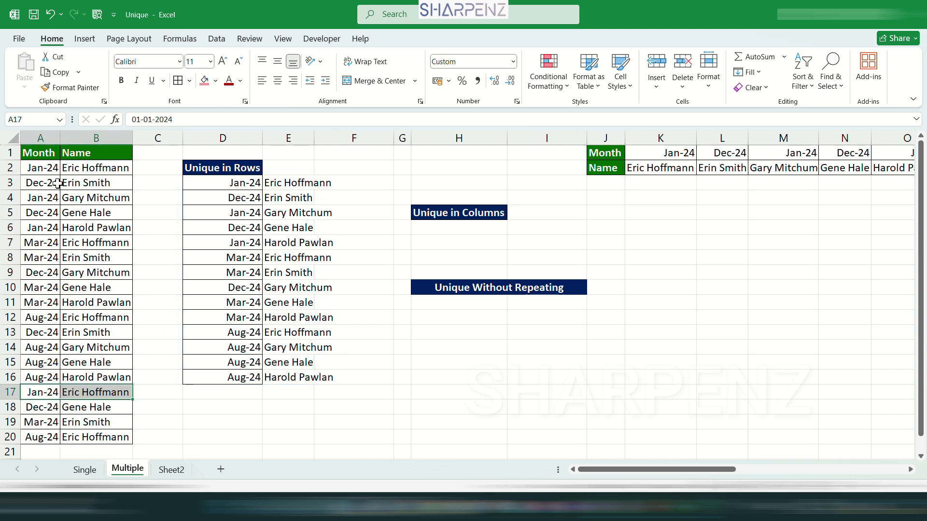
pyautogui.keyDown('ctrl'); pyautogui.moveTo(42, 168); pyautogui.dragTo(88, 167); pyautogui.keyUp('ctrl')
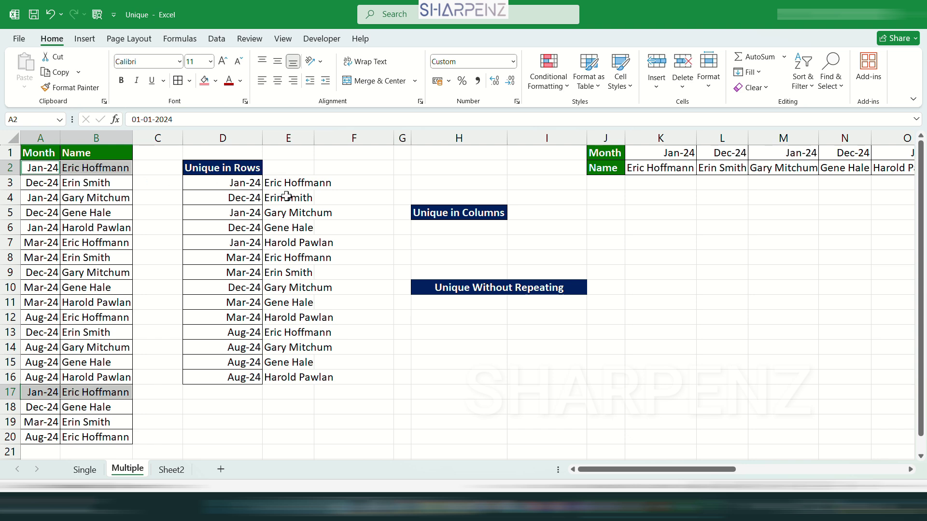
pyautogui.click(459, 362)
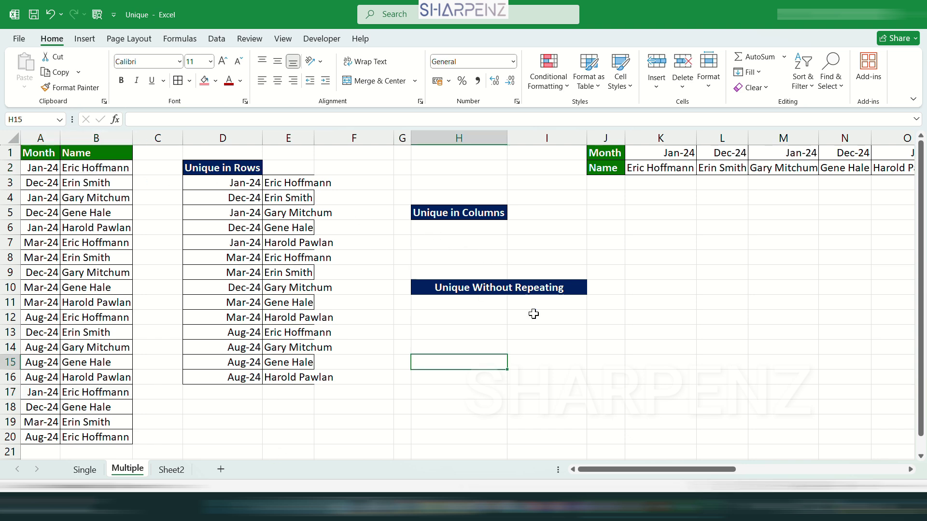
# Extract the unique columns from the horizontal Month and Name data with =UNIQUE($K$1:$AC$2,TRUE) in cell H6 under Unique in Columns.
pyautogui.click(471, 230)
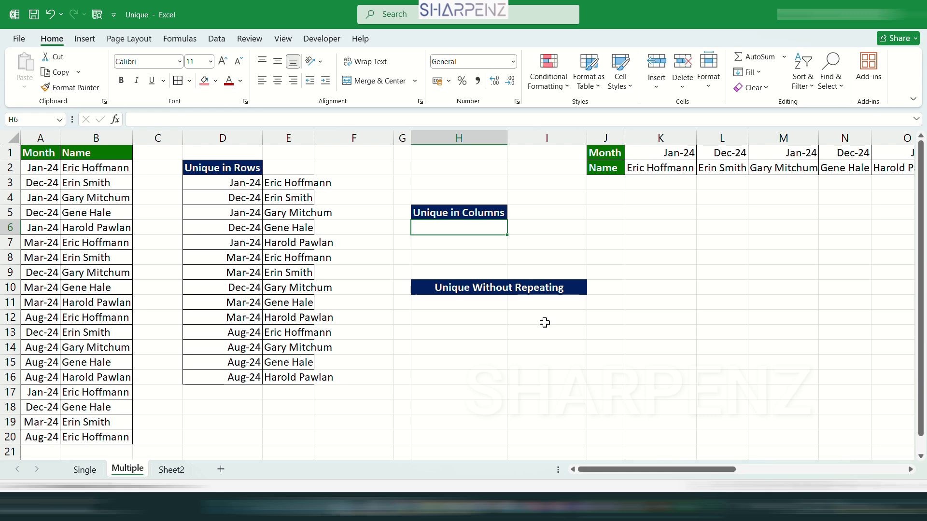
pyautogui.write('=uni')
pyautogui.press('Down')
pyautogui.press('Down')
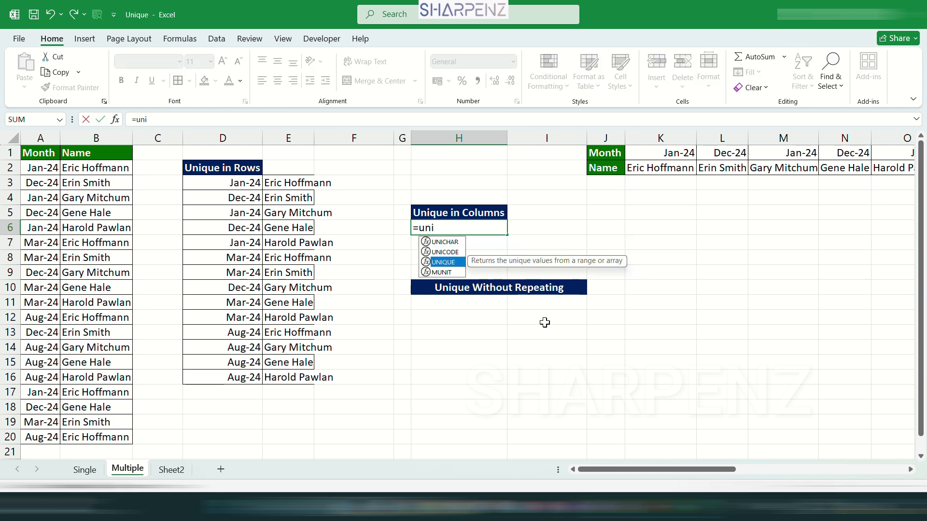
pyautogui.press('Tab')
pyautogui.click(682, 158)
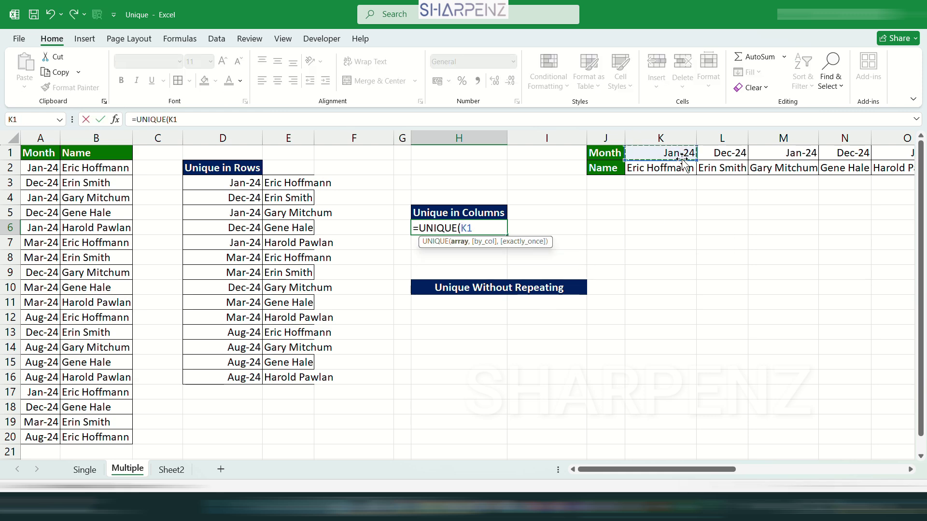
pyautogui.hotkey('ctrl', 'shift', 'Down')
pyautogui.hotkey('ctrl', 'shift', 'Right')
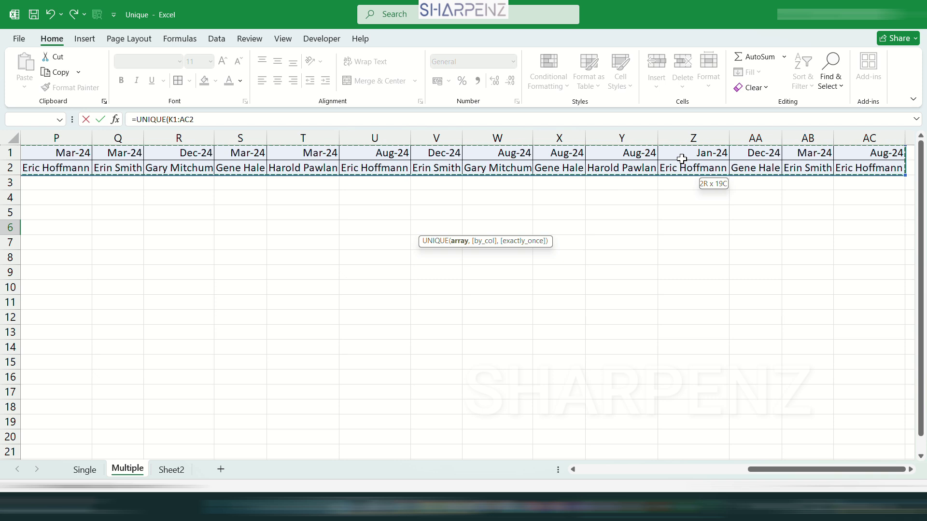
pyautogui.press('F4')
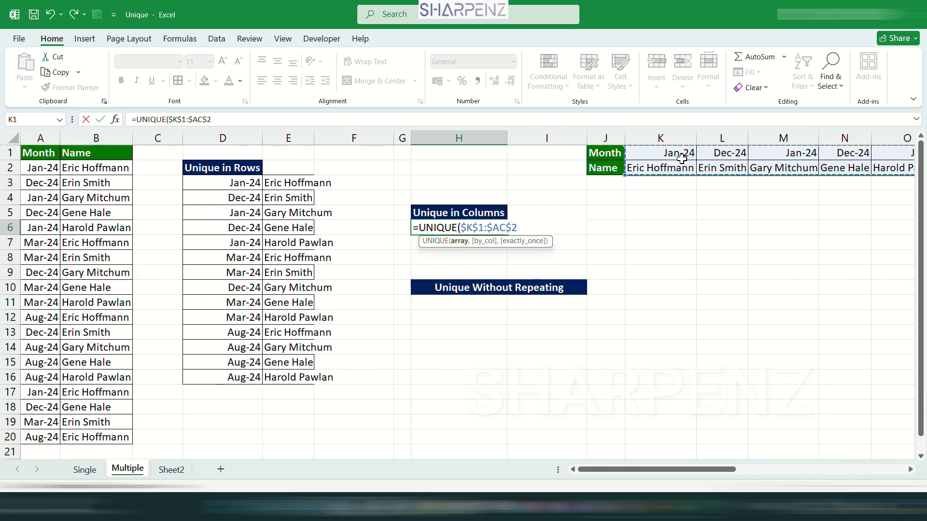
pyautogui.write(',')
pyautogui.press('Tab')
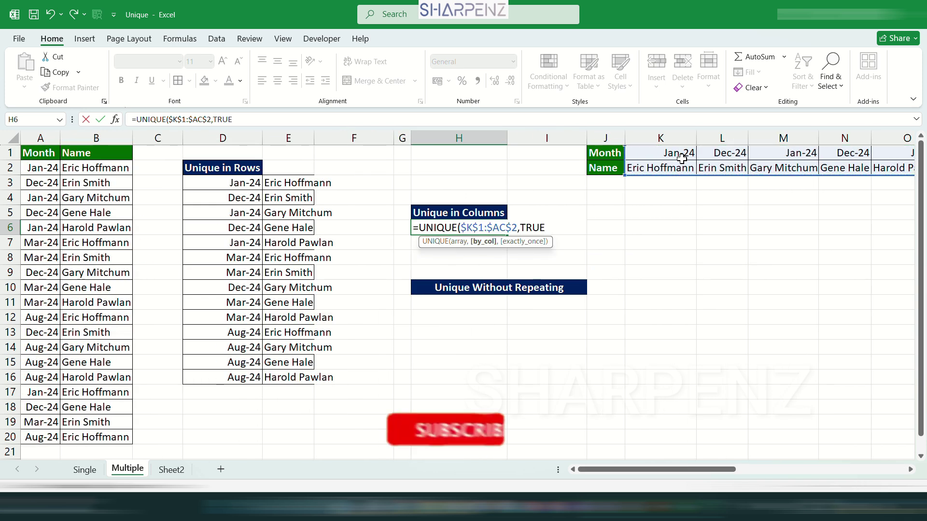
pyautogui.write(')')
pyautogui.press('Return')
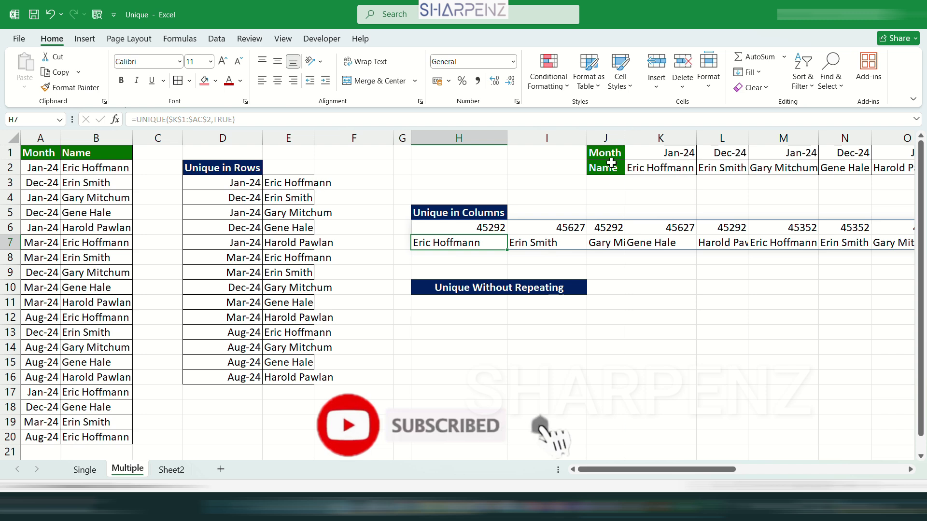
# Copy the month formatting of cell D3 onto the extracted month values in row 6 under Unique in Columns.
pyautogui.click(229, 184)
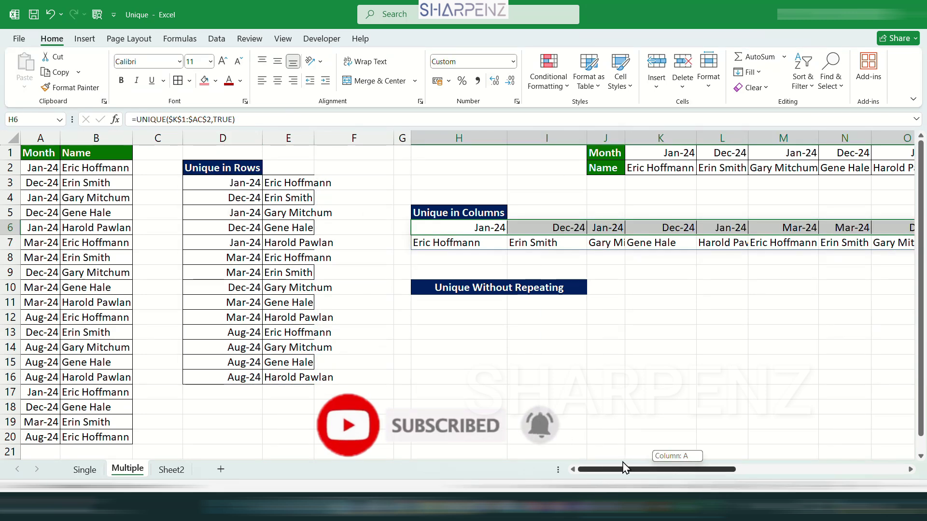
pyautogui.moveTo(623, 466); pyautogui.dragTo(611, 466)
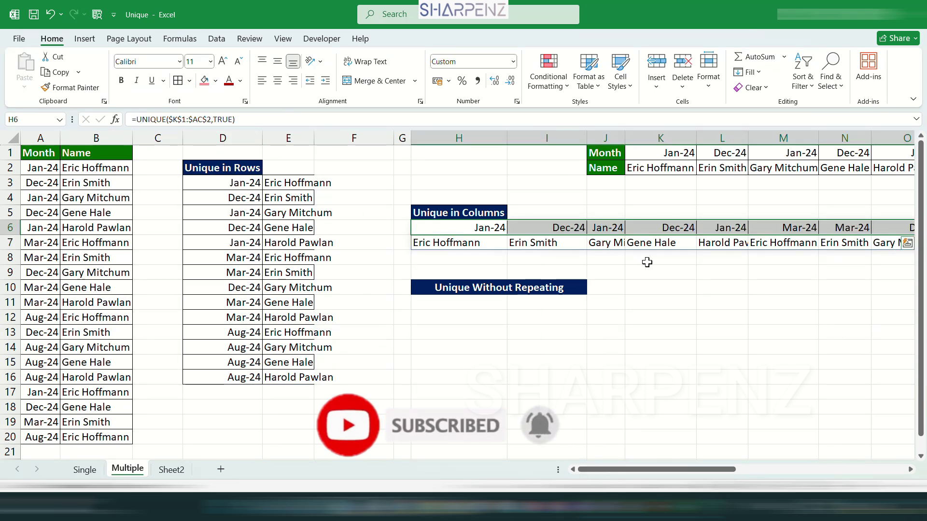
pyautogui.click(728, 227)
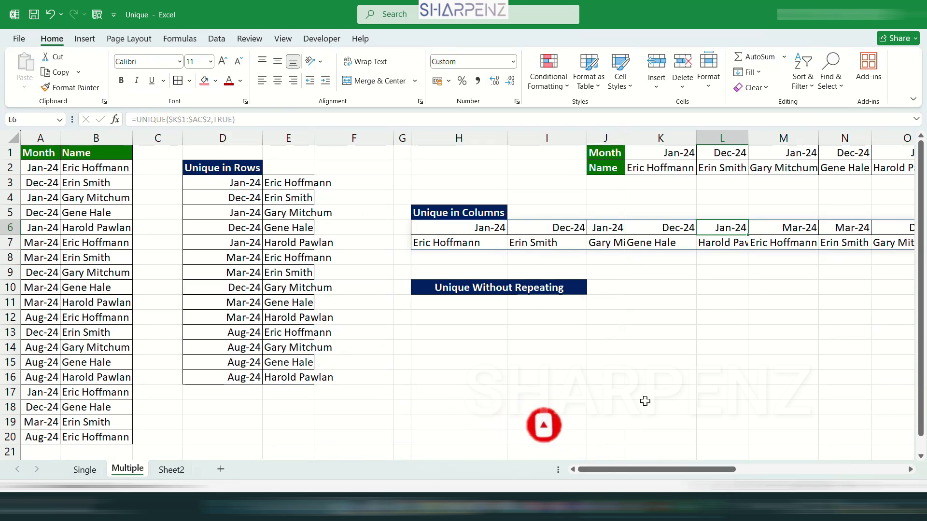
# Extract the Month and Name rows that occur exactly once with =UNIQUE(A2:B20,FALSE,TRUE) in cell H11 under Unique Without Repeating.
pyautogui.click(453, 305)
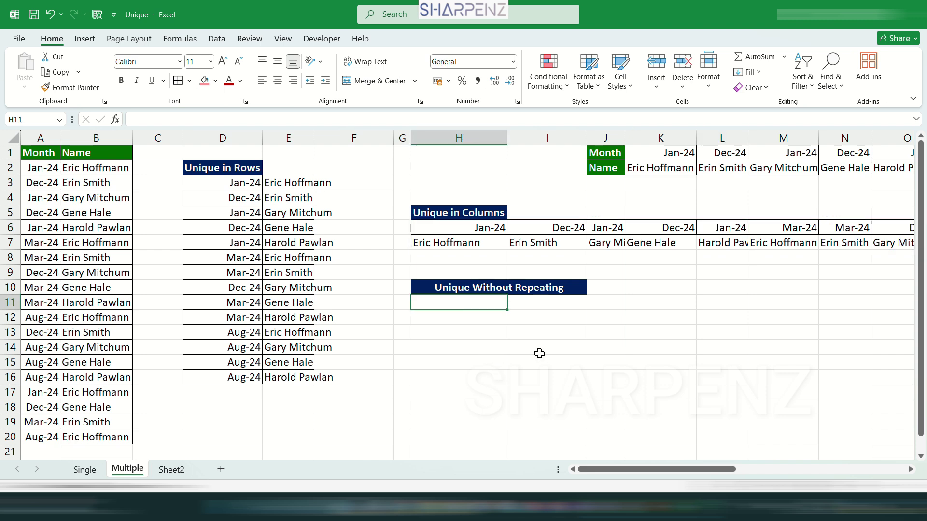
pyautogui.write('=UNIQUE(')
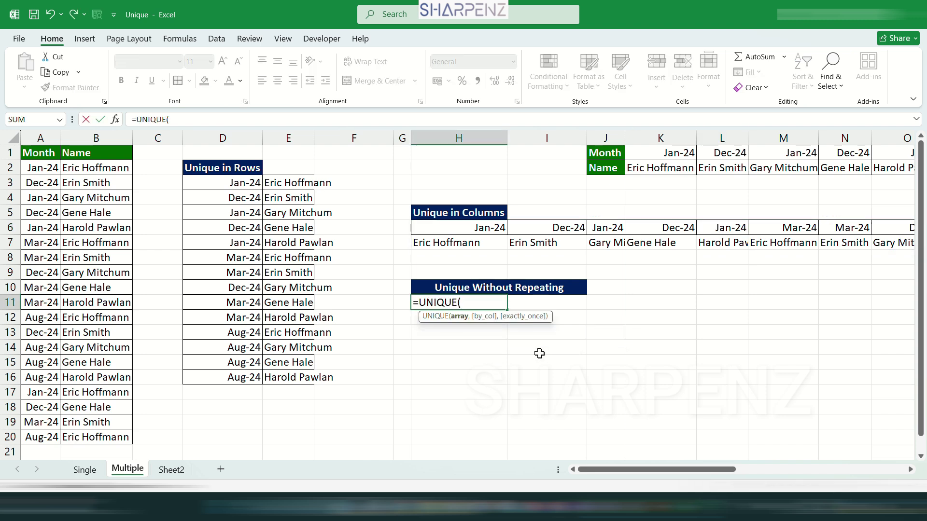
pyautogui.moveTo(48, 169)
pyautogui.mouseDown()
pyautogui.moveTo(135, 378)
pyautogui.moveTo(132, 438)
pyautogui.mouseUp()
pyautogui.write(',')
pyautogui.press('Down')
pyautogui.press('Tab')
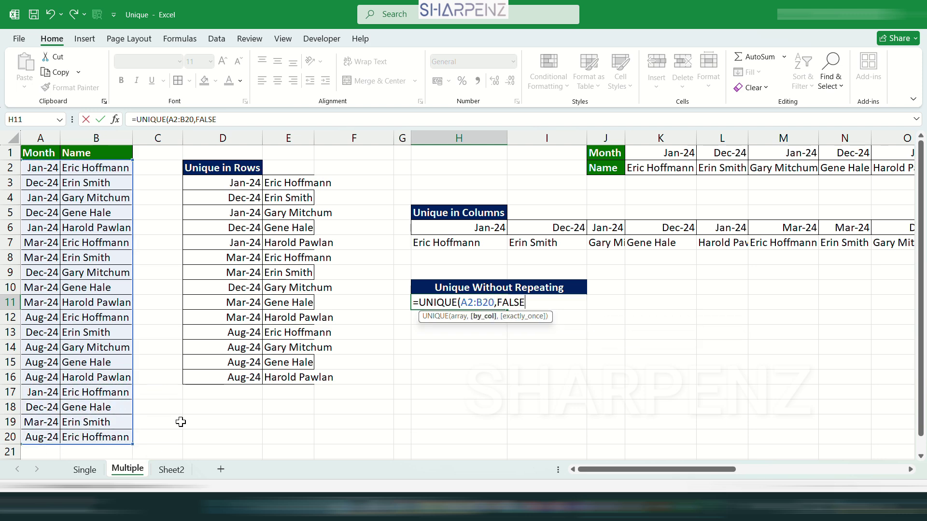
pyautogui.write(',')
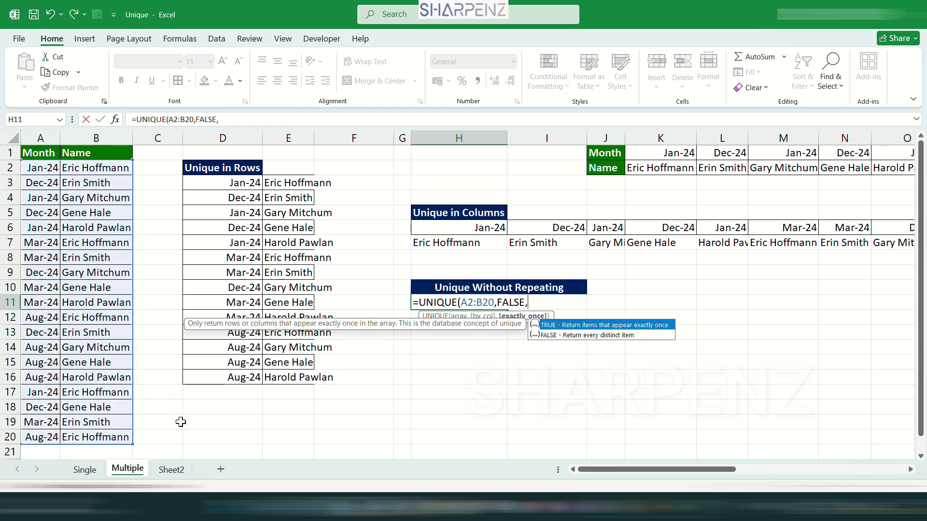
pyautogui.press('Tab')
pyautogui.press('Return')
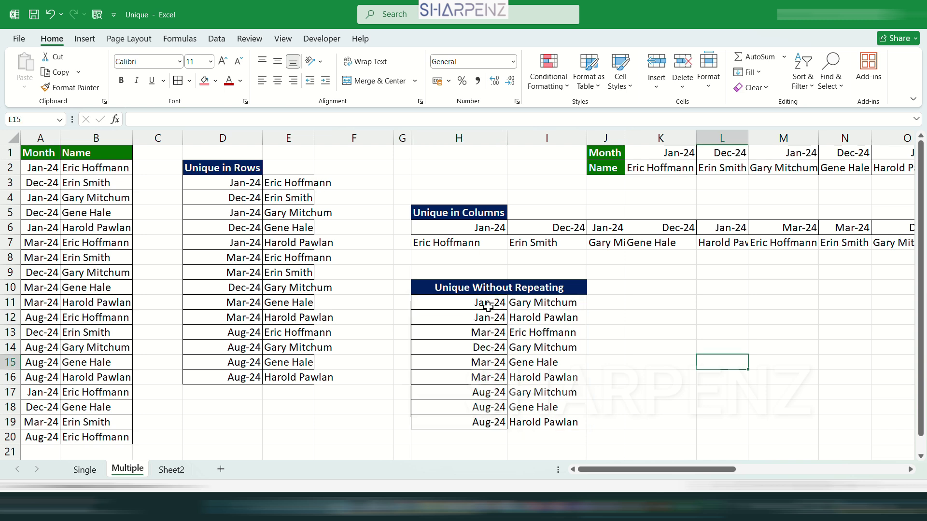
# Compare the Month and Name pairs in result rows 11 and 14 with the matching name entries in source cells B4 and B14.
pyautogui.moveTo(484, 305); pyautogui.dragTo(540, 309)
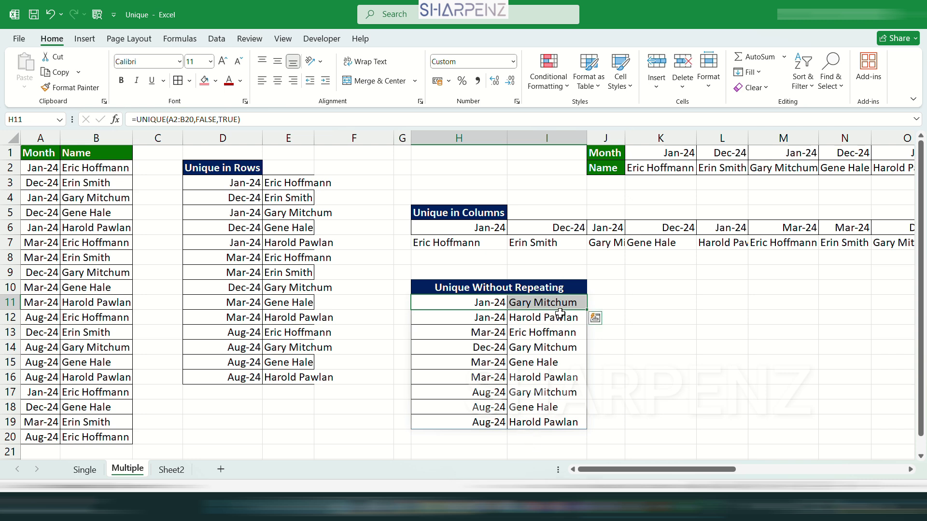
pyautogui.click(526, 303)
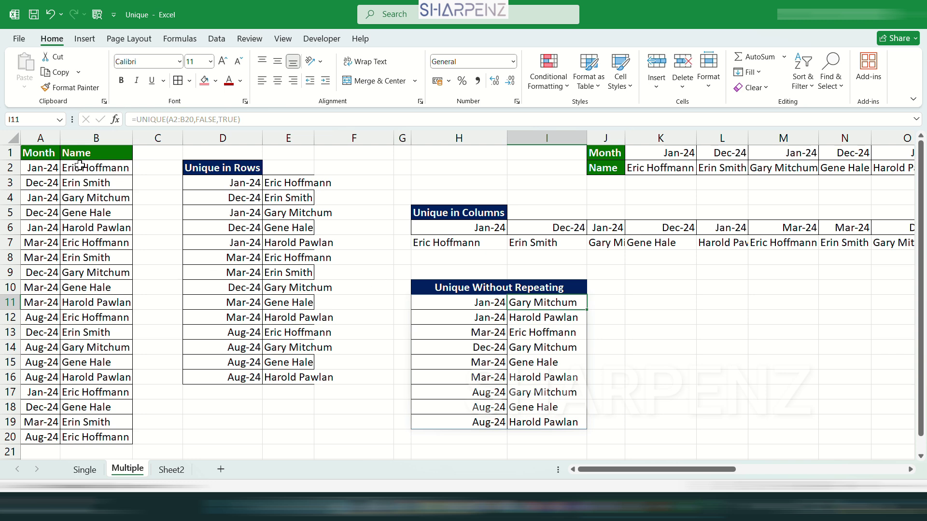
pyautogui.click(107, 199)
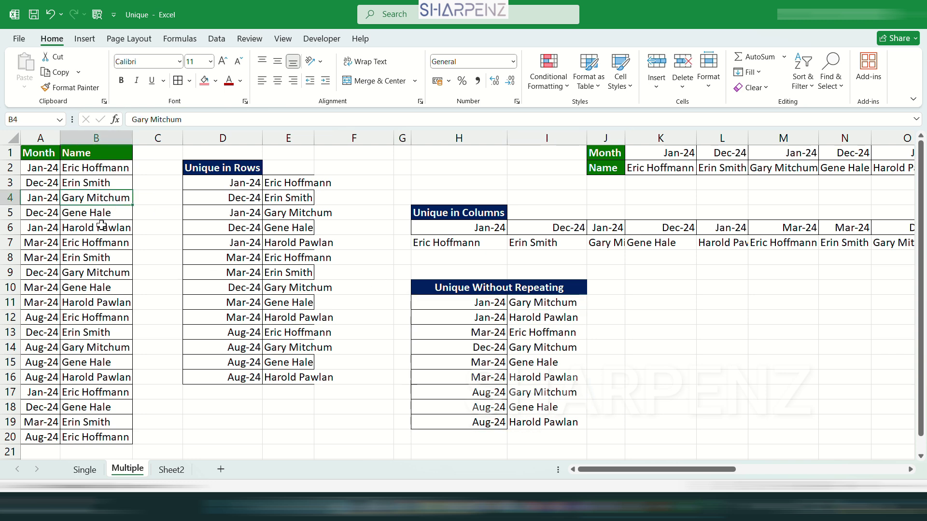
pyautogui.keyDown('ctrl'); pyautogui.click(83, 346); pyautogui.keyUp('ctrl')
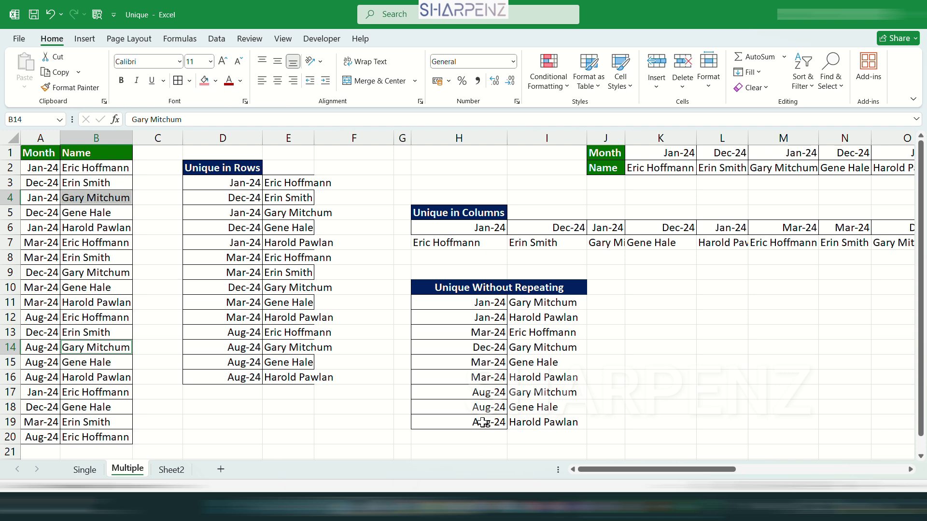
pyautogui.click(528, 302)
pyautogui.moveTo(545, 345); pyautogui.dragTo(492, 344)
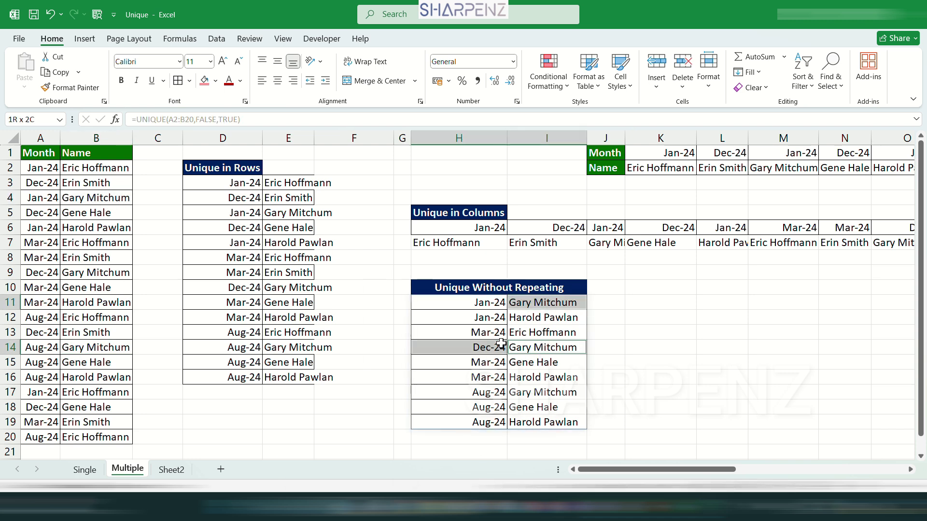
pyautogui.moveTo(482, 302); pyautogui.dragTo(544, 297)
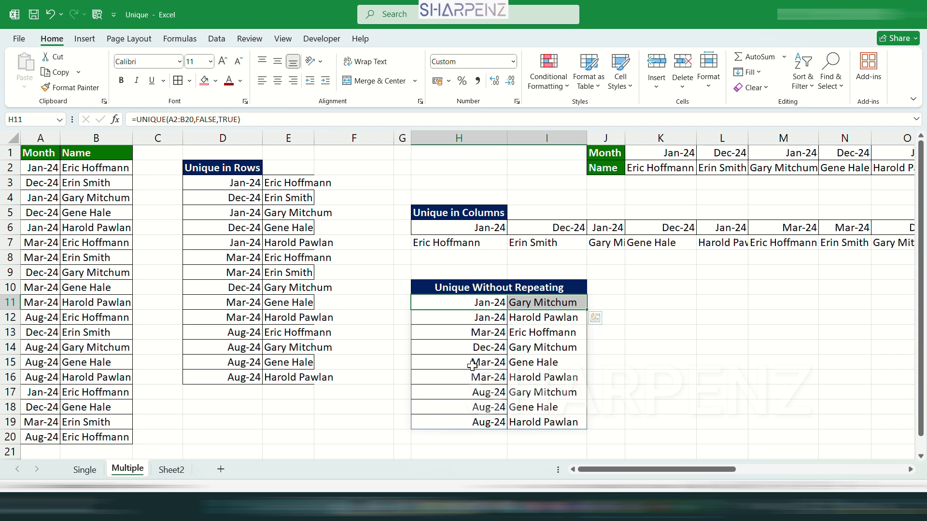
pyautogui.keyDown('ctrl'); pyautogui.moveTo(485, 347); pyautogui.dragTo(531, 348); pyautogui.keyUp('ctrl')
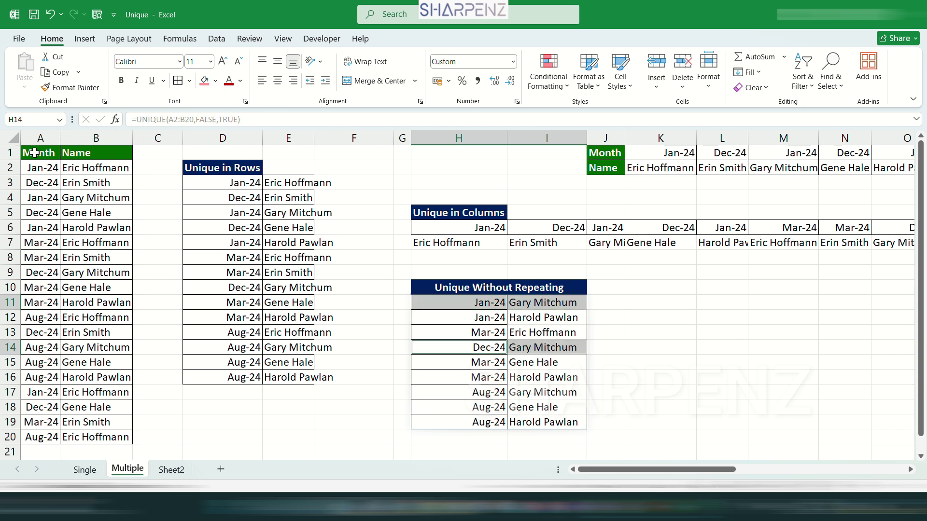
# Compare source row 2 and the Unique in Rows and Unique in Columns results with the Unique Without Repeating list in H11:I19.
pyautogui.moveTo(40, 170); pyautogui.dragTo(97, 168)
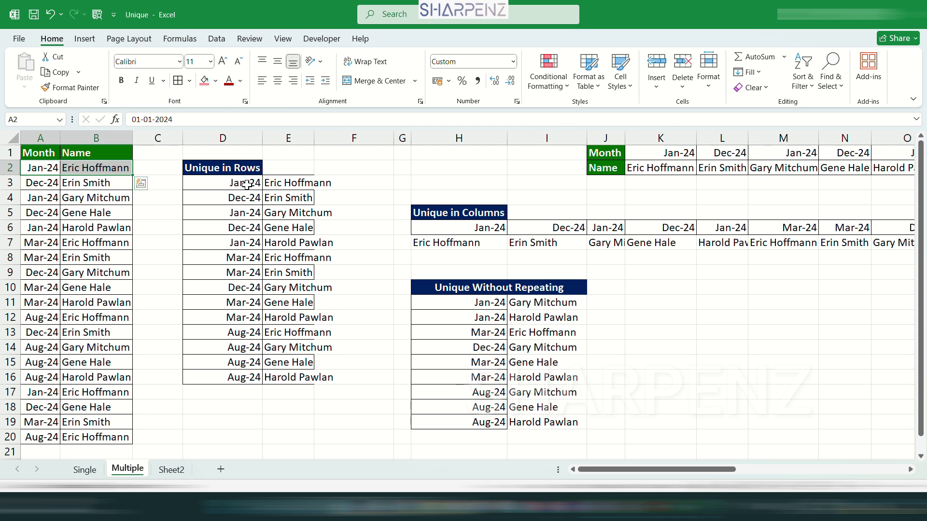
pyautogui.moveTo(244, 184); pyautogui.dragTo(290, 185)
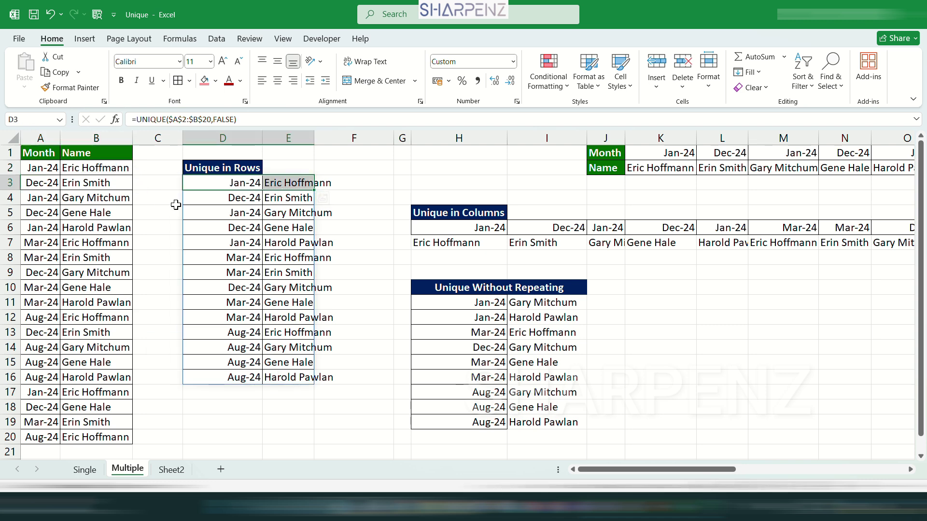
pyautogui.click(492, 315)
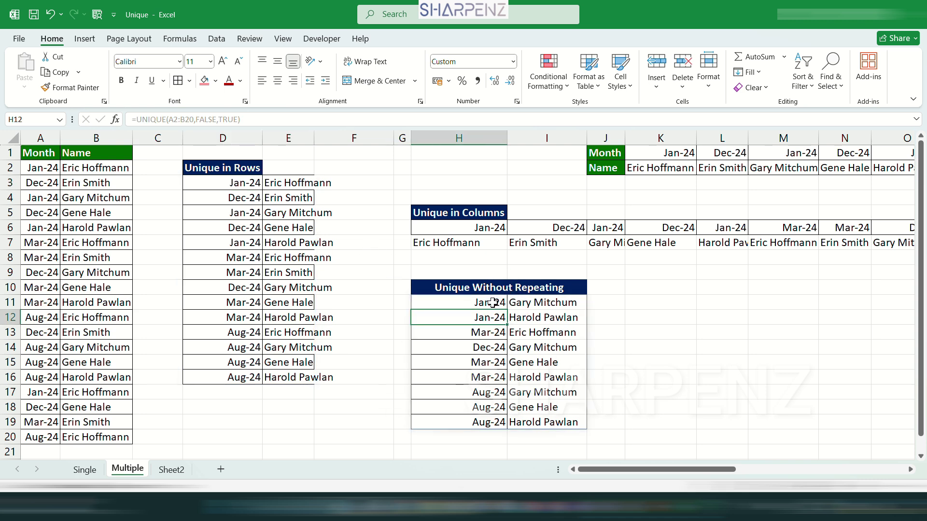
pyautogui.moveTo(491, 302)
pyautogui.mouseDown()
pyautogui.moveTo(536, 304)
pyautogui.moveTo(545, 422)
pyautogui.mouseUp()
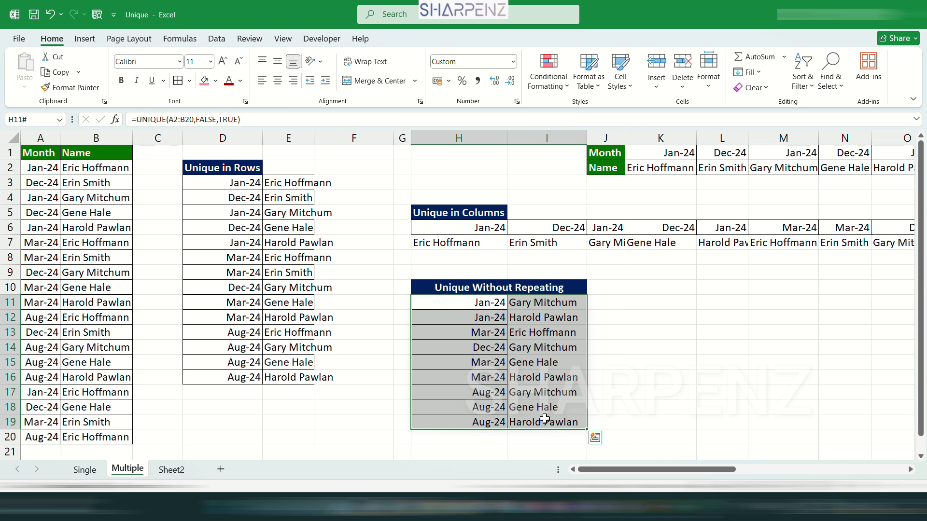
pyautogui.click(485, 366)
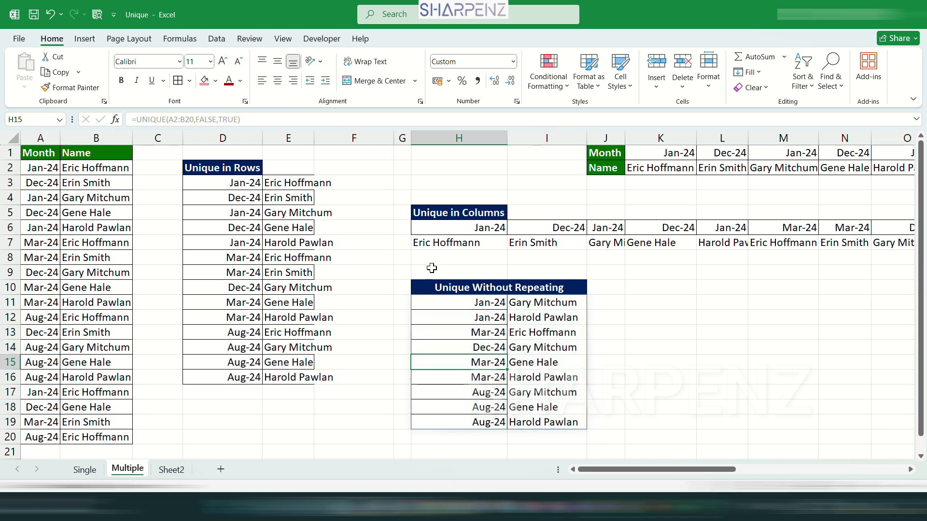
pyautogui.click(243, 236)
pyautogui.click(476, 224)
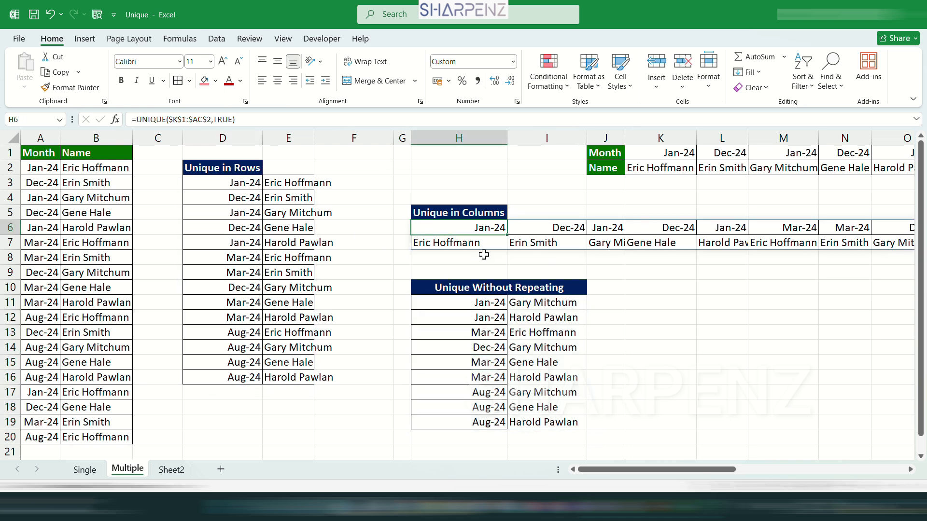
pyautogui.moveTo(490, 304)
pyautogui.mouseDown()
pyautogui.moveTo(512, 317)
pyautogui.moveTo(521, 423)
pyautogui.mouseUp()
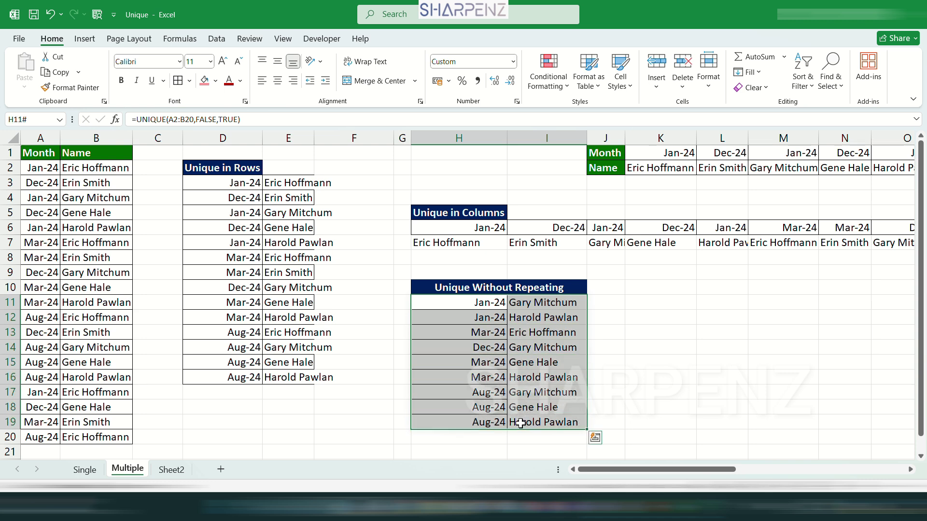